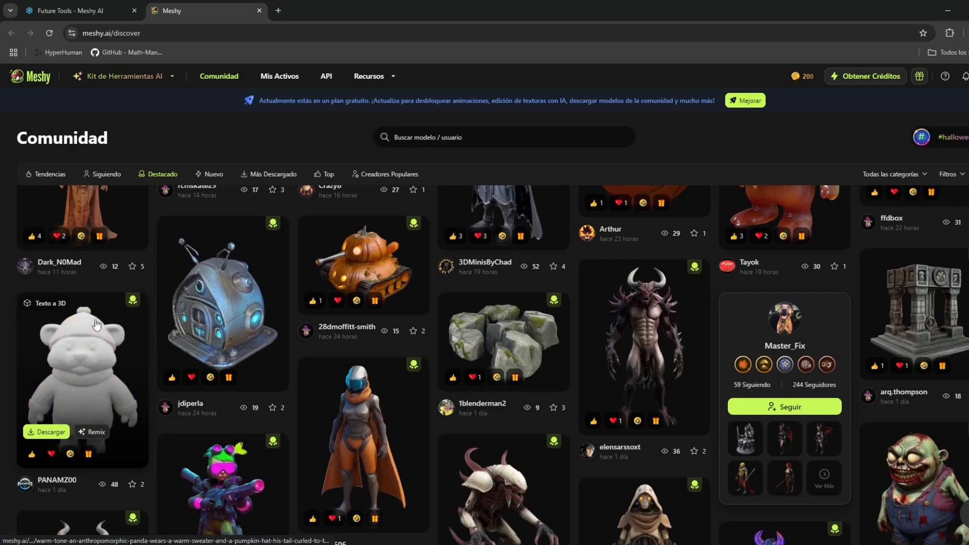
# Browse the featured community models, then open the Texto a 3D workspace.
pyautogui.scroll(-5, 99, 329)
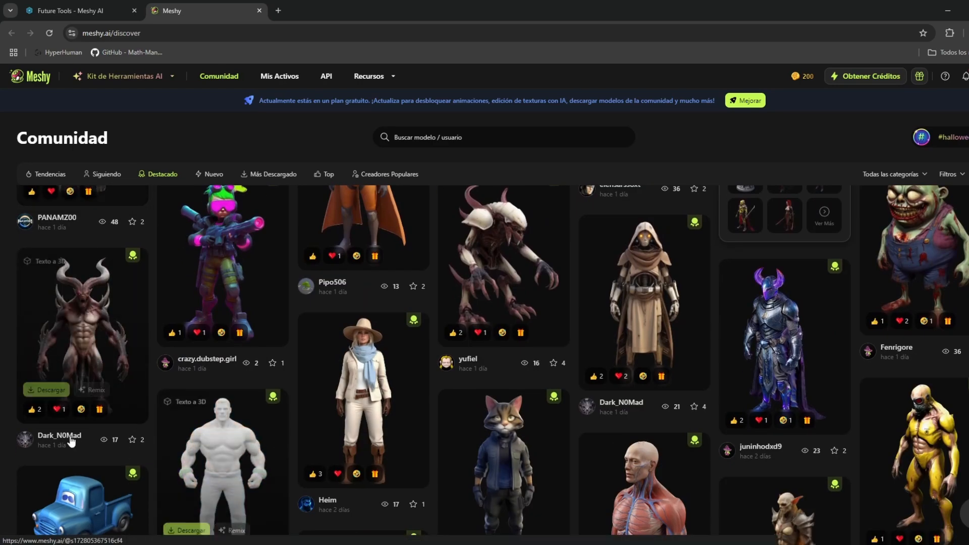
pyautogui.scroll(10, 279, 446)
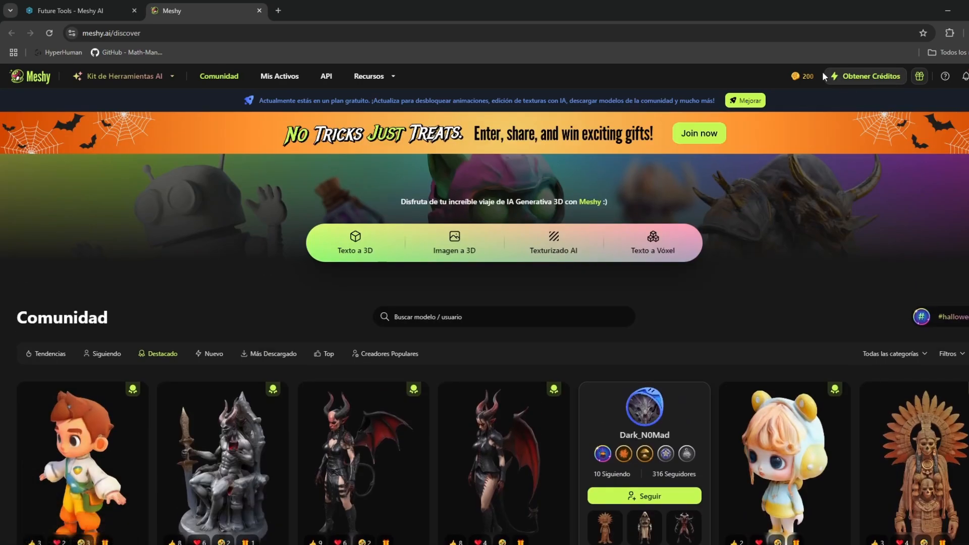
pyautogui.moveTo(160, 80)
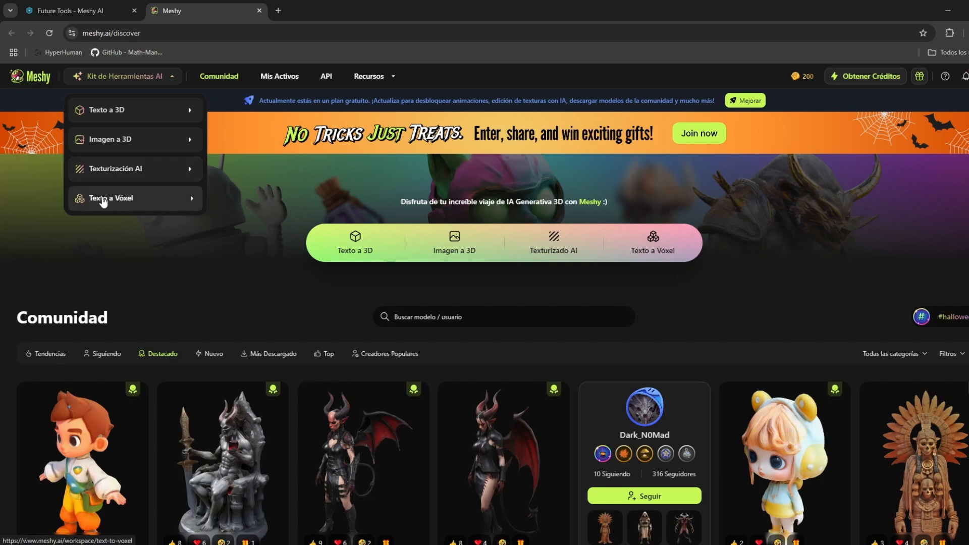
pyautogui.click(146, 116)
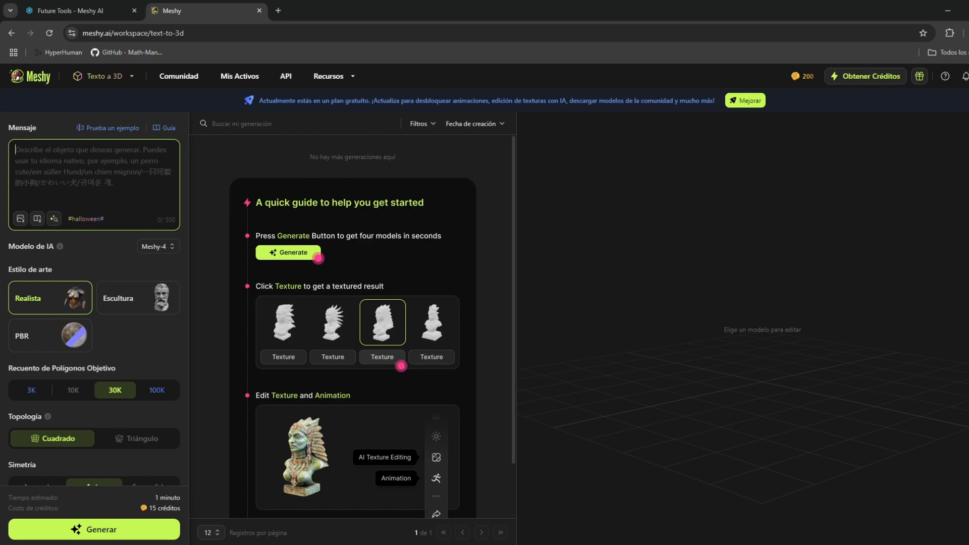
# Copy the whole cat character prompt from the Notepad file "promt personaje IA" and paste it as the text-to-3D message.
pyautogui.hotkey('alt', 'Tab')
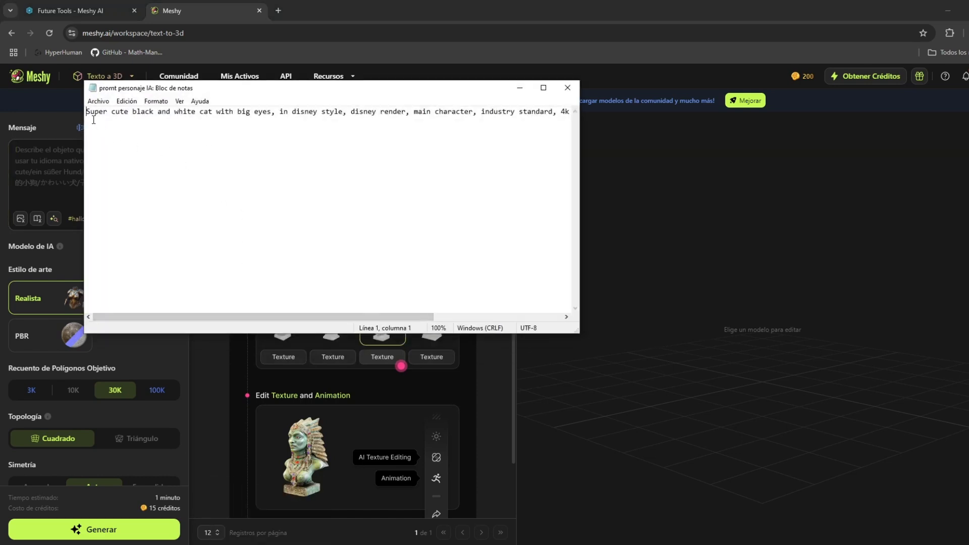
pyautogui.moveTo(87, 111); pyautogui.dragTo(774, 130)
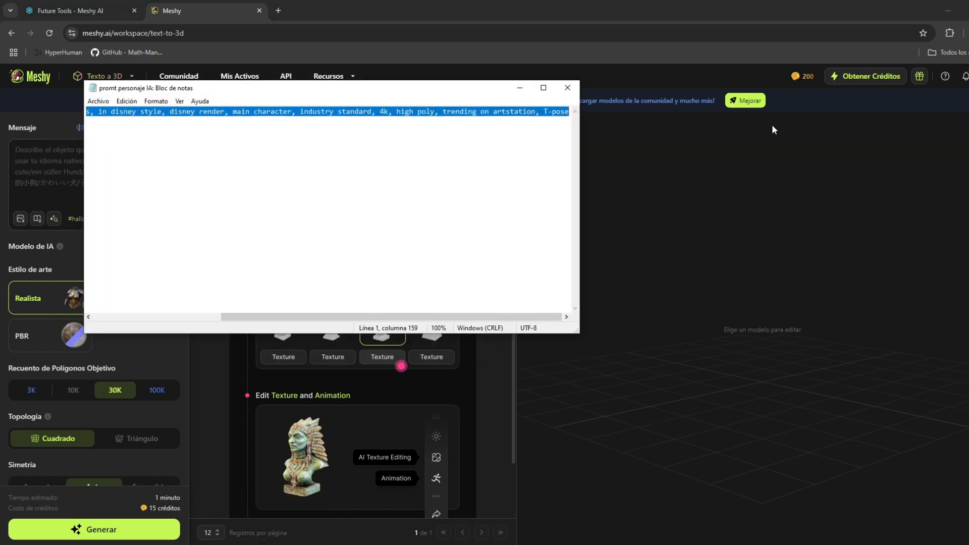
pyautogui.rightClick(390, 113)
pyautogui.click(414, 145)
pyautogui.click(519, 88)
pyautogui.click(121, 174)
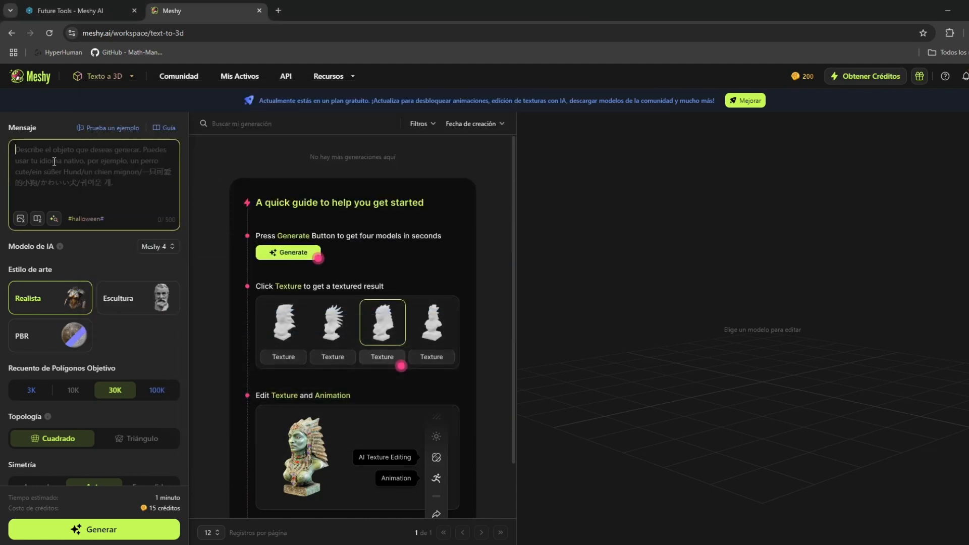
pyautogui.hotkey('ctrl', 'v')
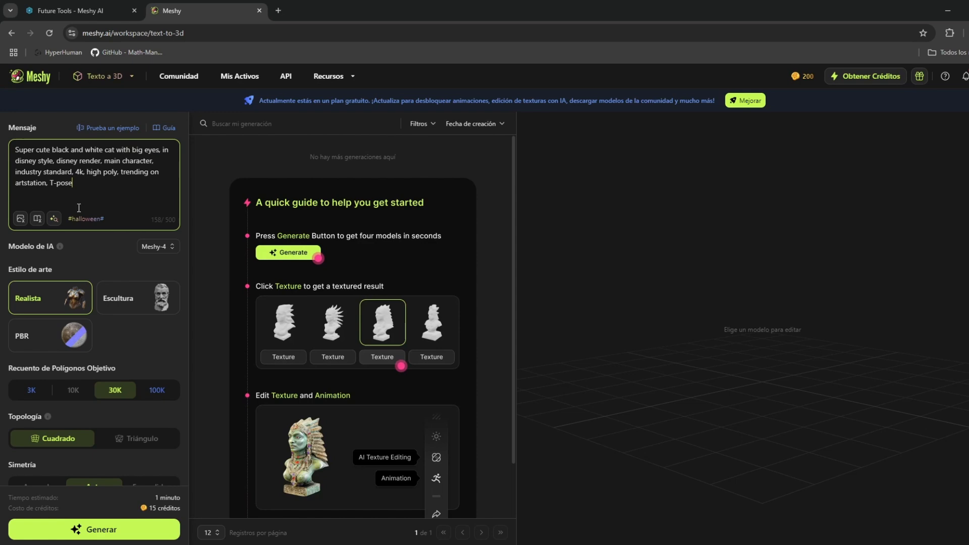
# Choose Meshy-4 as the AI model and set the target polygon count to 10K, closing the plan upgrade offer.
pyautogui.click(172, 247)
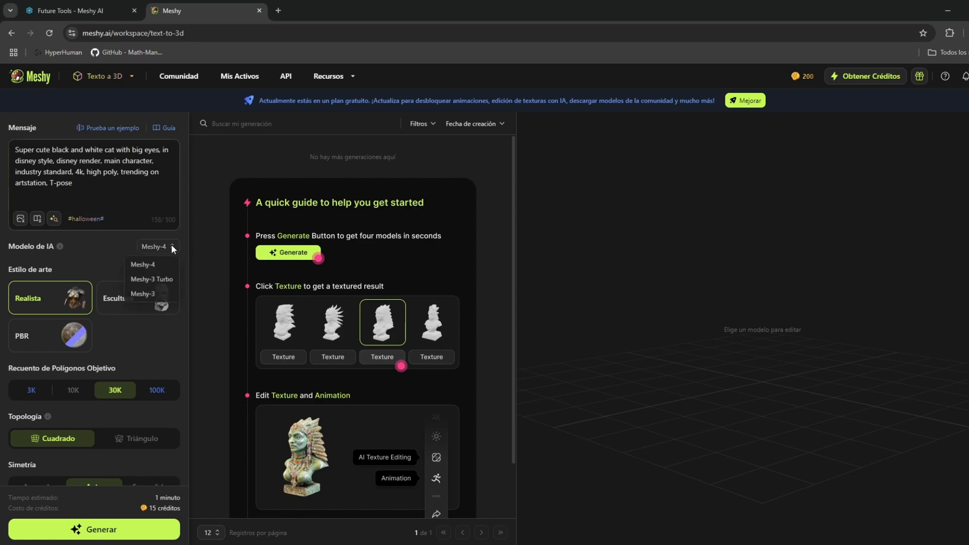
pyautogui.click(156, 266)
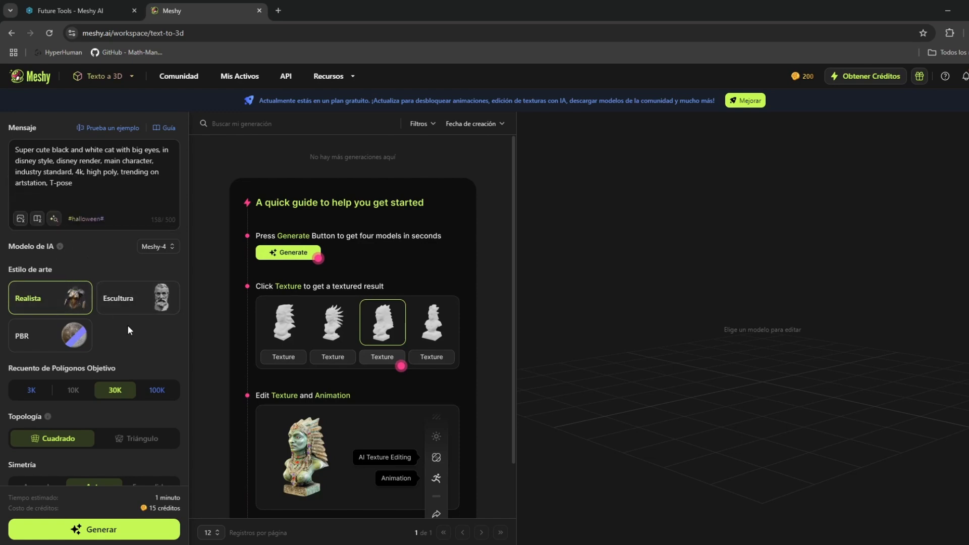
pyautogui.click(31, 389)
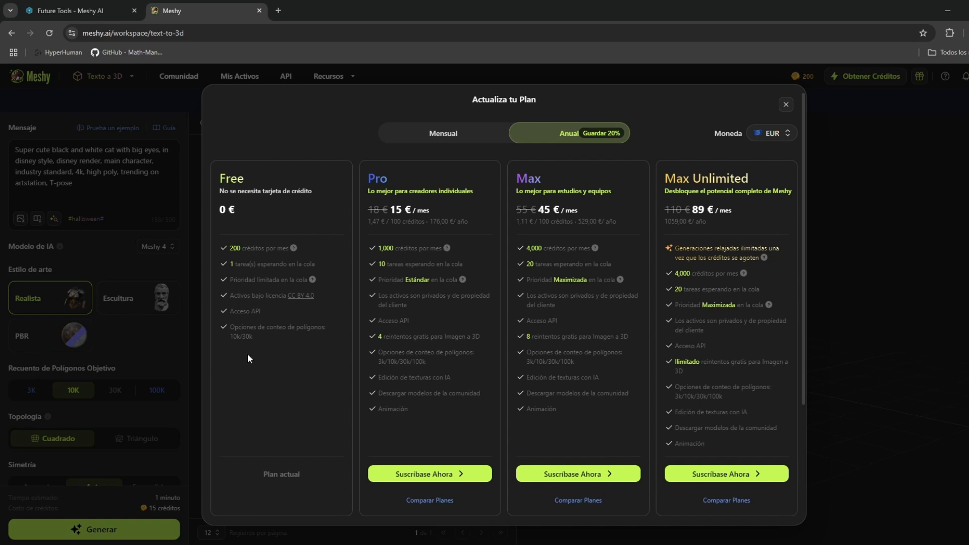
pyautogui.click(786, 104)
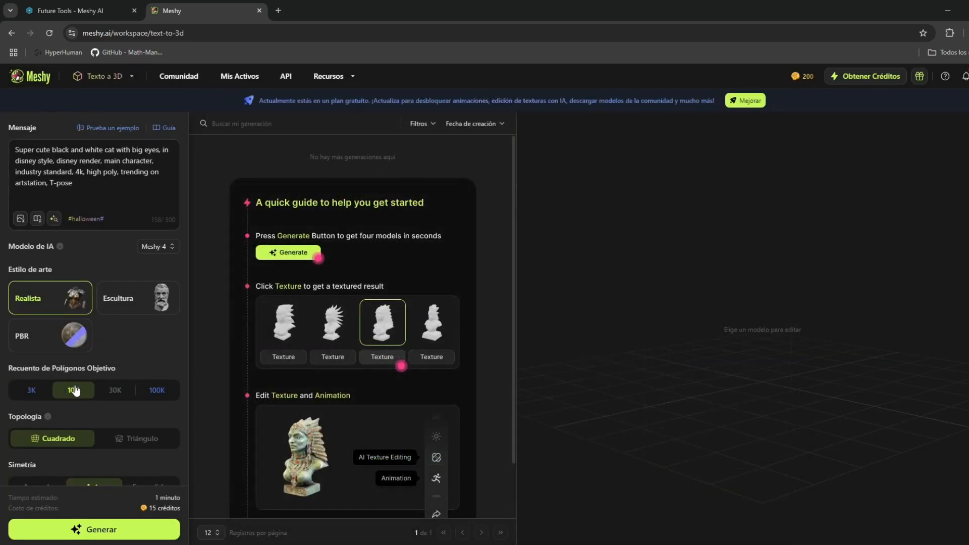
# Review the topology, symmetry and fixed seed options and generate the cat models from the prompt.
pyautogui.scroll(-2, 26, 406)
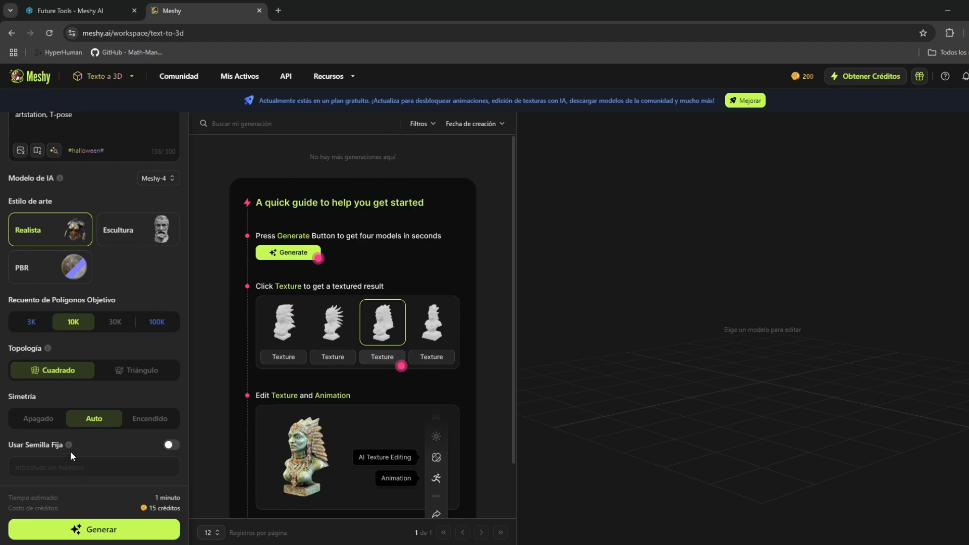
pyautogui.moveTo(69, 445)
pyautogui.click(94, 530)
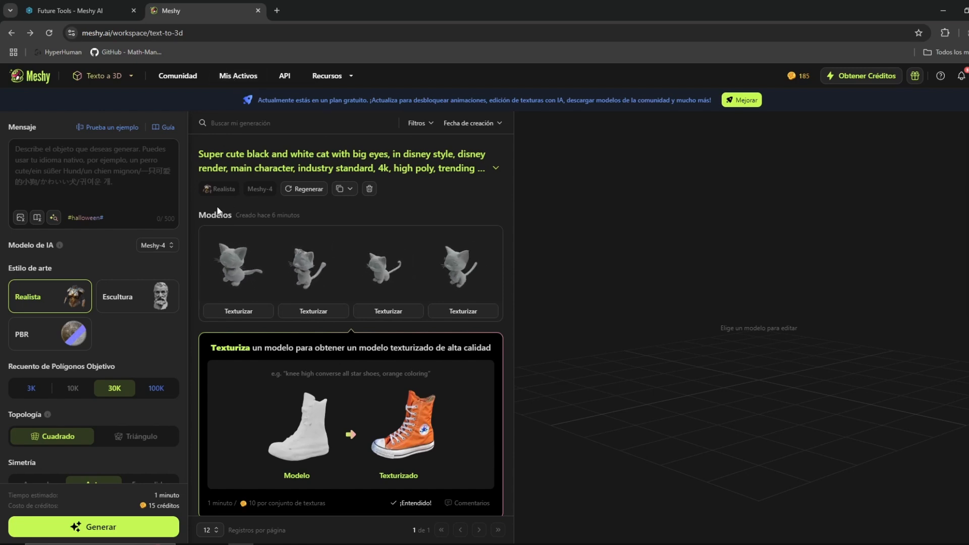
# Texture the first generated cat model and try to texture the fourth one too, declining the upgrade offer.
pyautogui.scroll(-1, 205, 273)
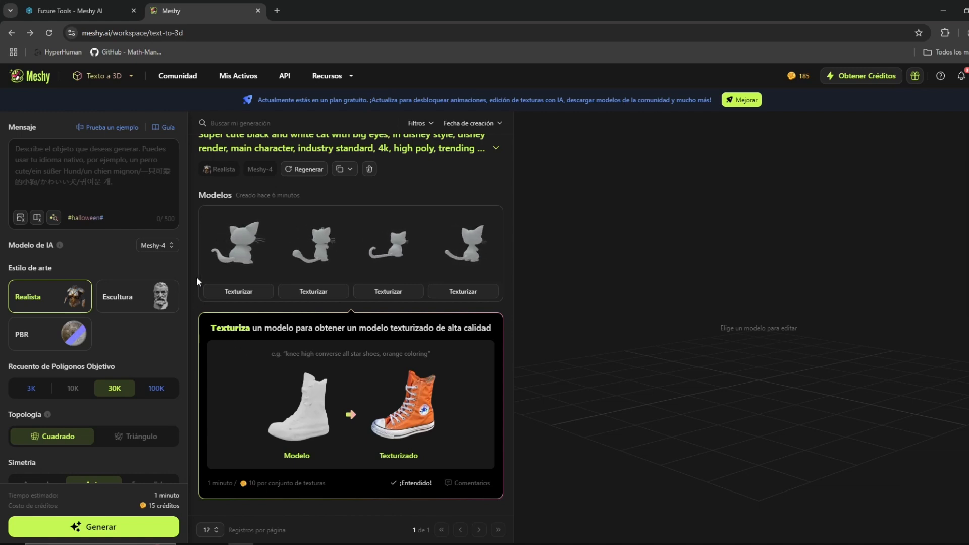
pyautogui.moveTo(228, 248)
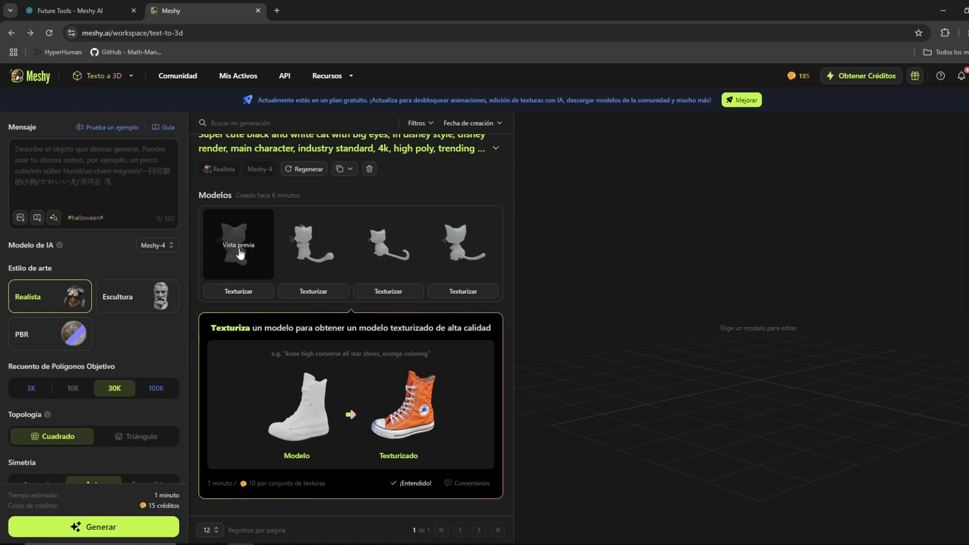
pyautogui.click(235, 292)
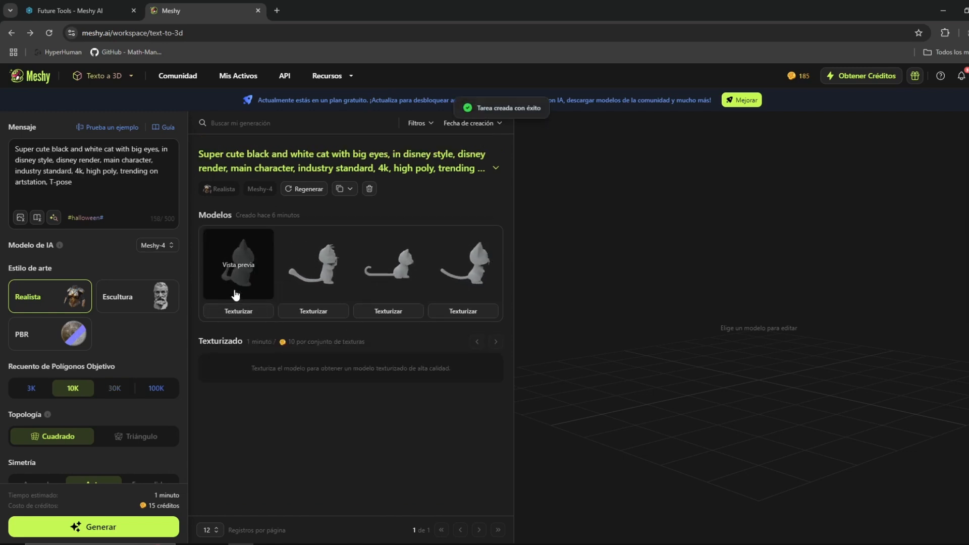
pyautogui.click(454, 311)
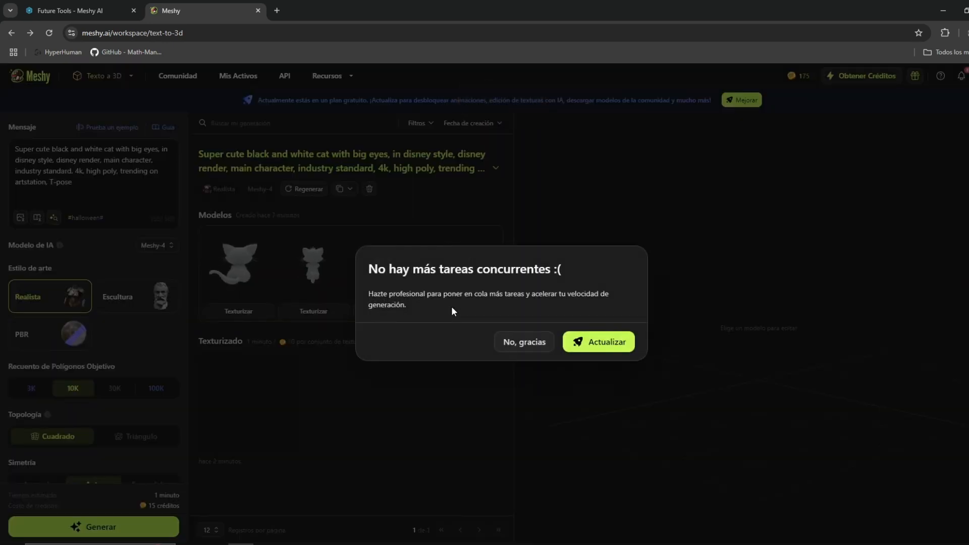
pyautogui.click(509, 343)
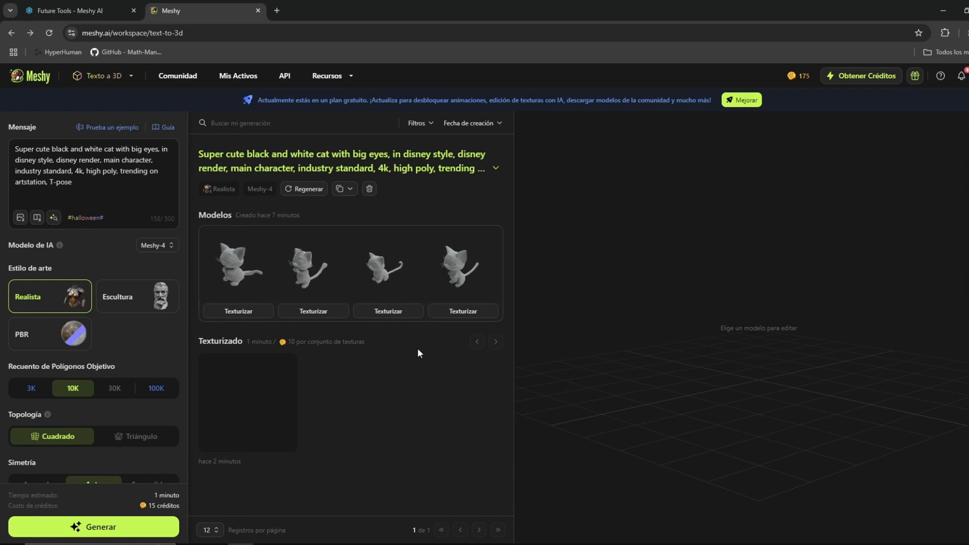
# Preview the first untextured cat model and examine its shape from several angles and its vertex and face counts.
pyautogui.moveTo(456, 275)
pyautogui.moveTo(244, 273)
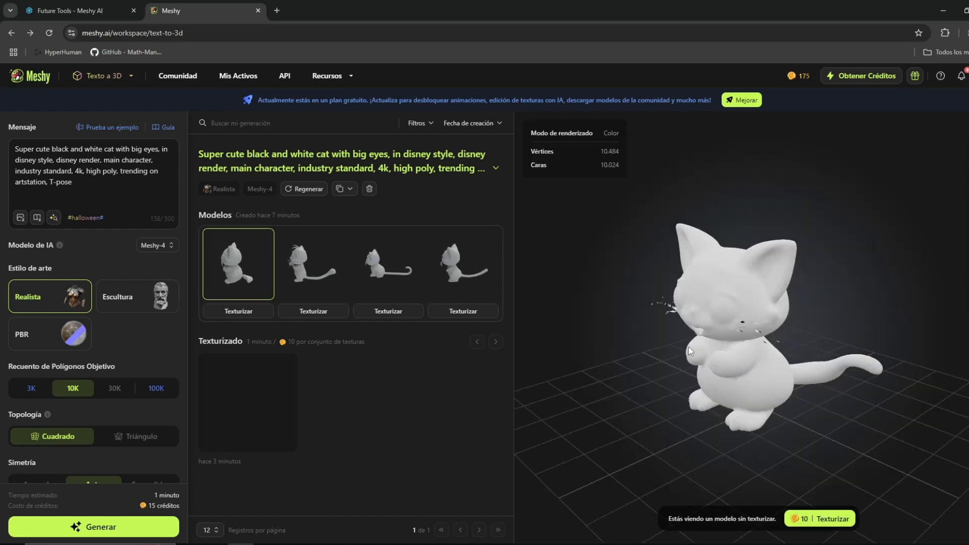
pyautogui.moveTo(679, 343); pyautogui.dragTo(753, 313)
pyautogui.scroll(5, 758, 345)
pyautogui.moveTo(640, 301); pyautogui.dragTo(618, 317)
pyautogui.scroll(-5, 619, 320)
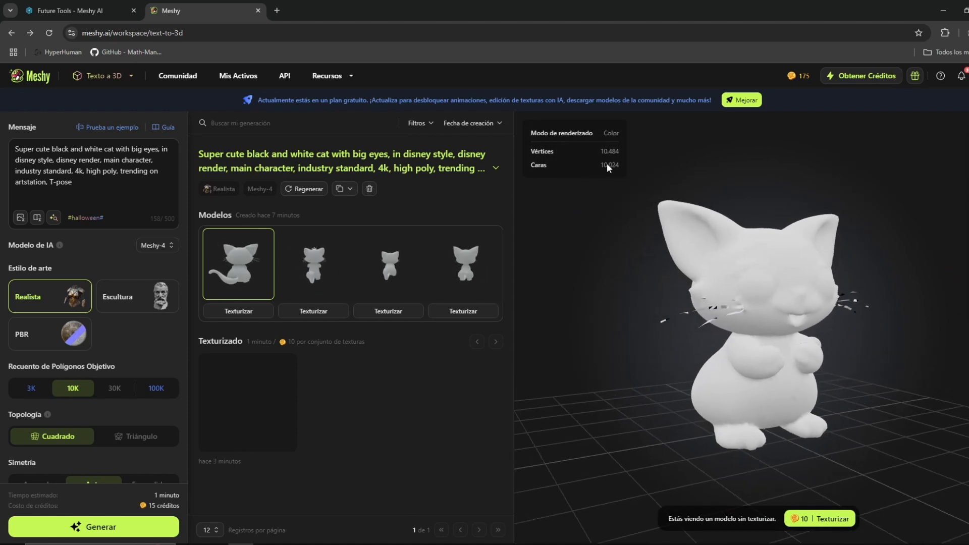
pyautogui.moveTo(610, 164); pyautogui.dragTo(583, 165)
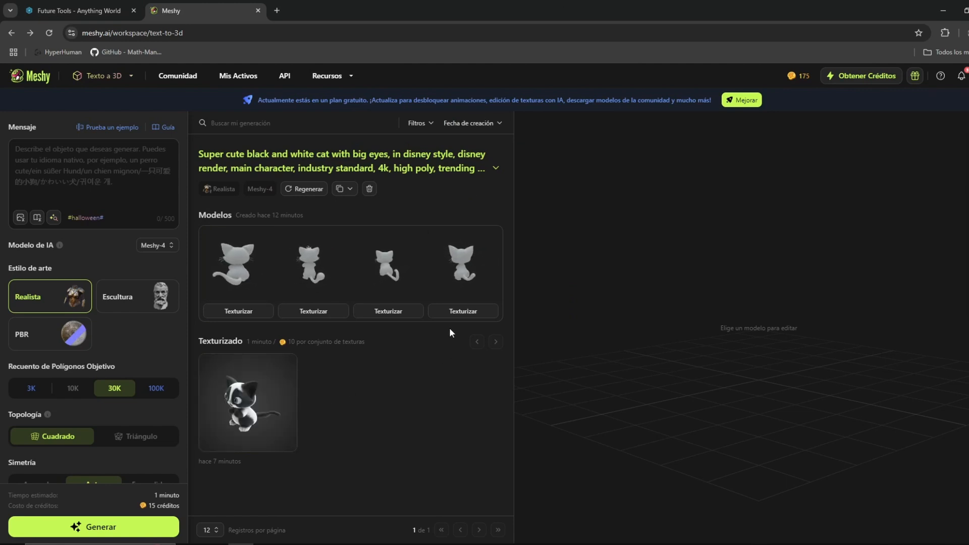
# Start texturing the fourth generated cat model and open the preview of the textured first cat.
pyautogui.click(460, 312)
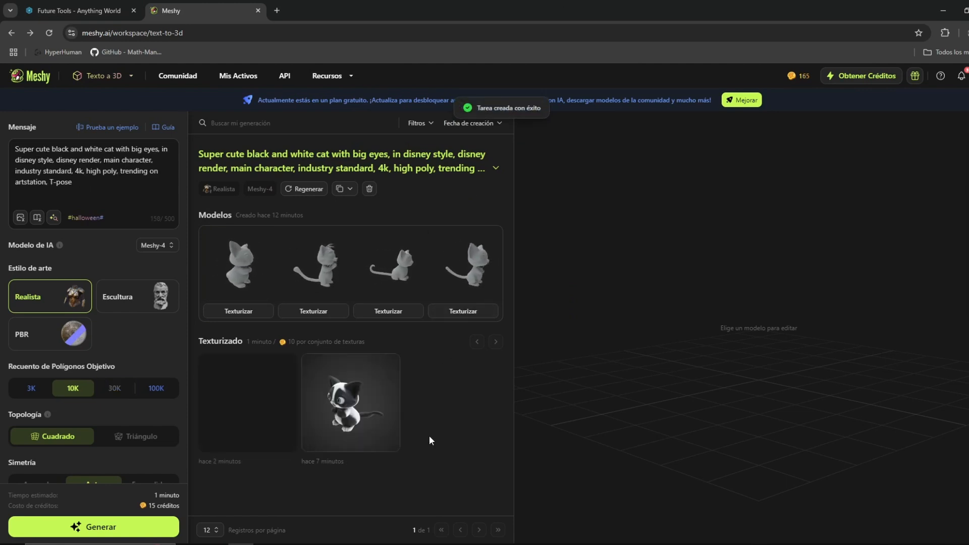
pyautogui.click(366, 408)
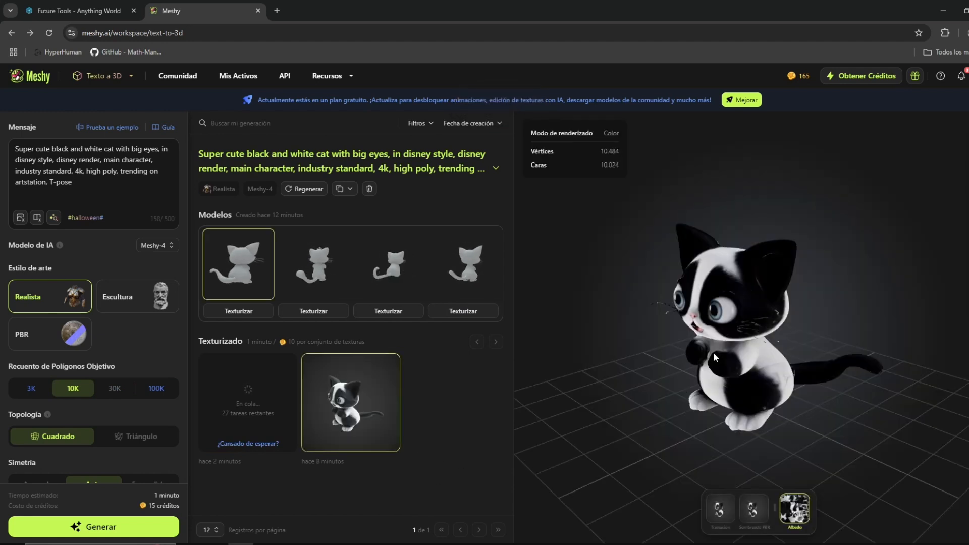
# Examine the textured first cat from the front, side and back, checking the face, whiskers and paws up close.
pyautogui.moveTo(678, 304); pyautogui.dragTo(761, 366)
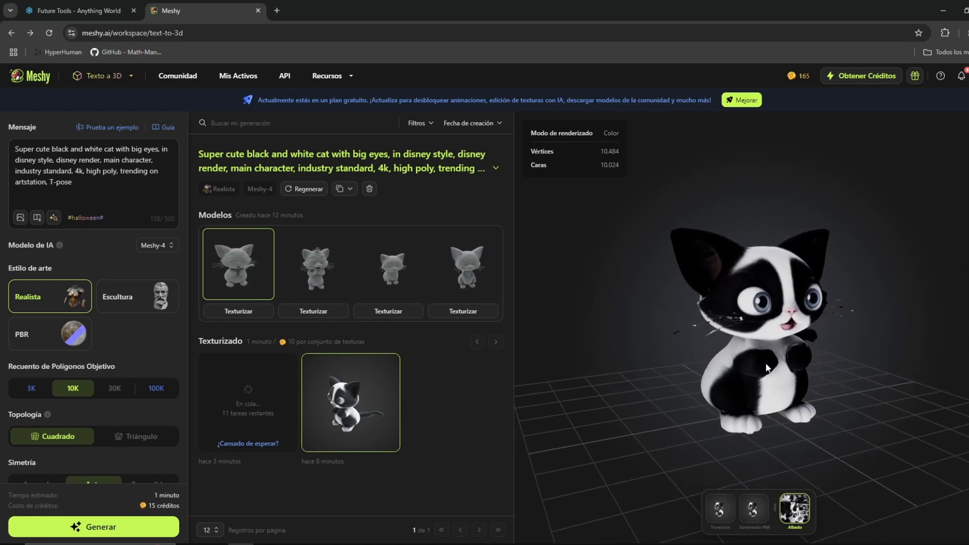
pyautogui.scroll(2, 762, 363)
pyautogui.scroll(1, 761, 362)
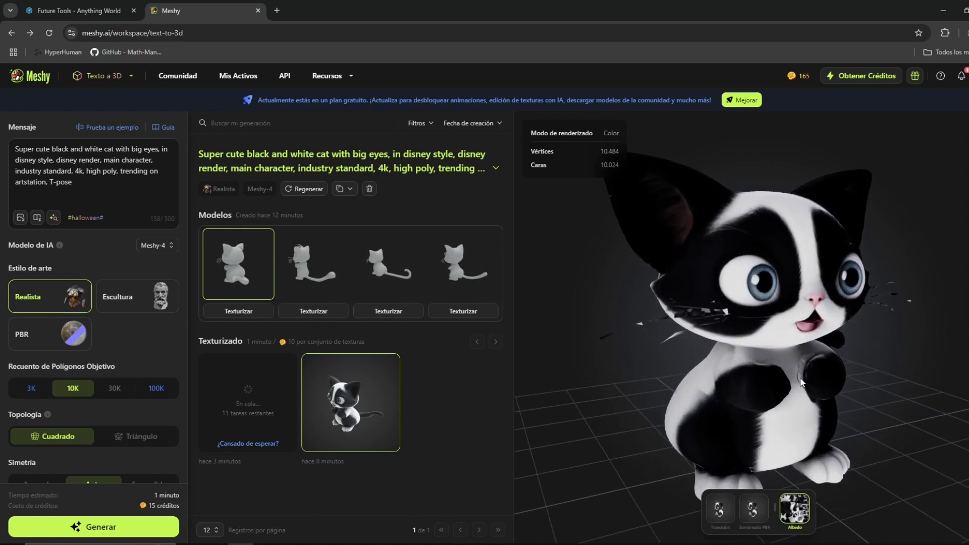
pyautogui.moveTo(785, 373); pyautogui.dragTo(709, 376)
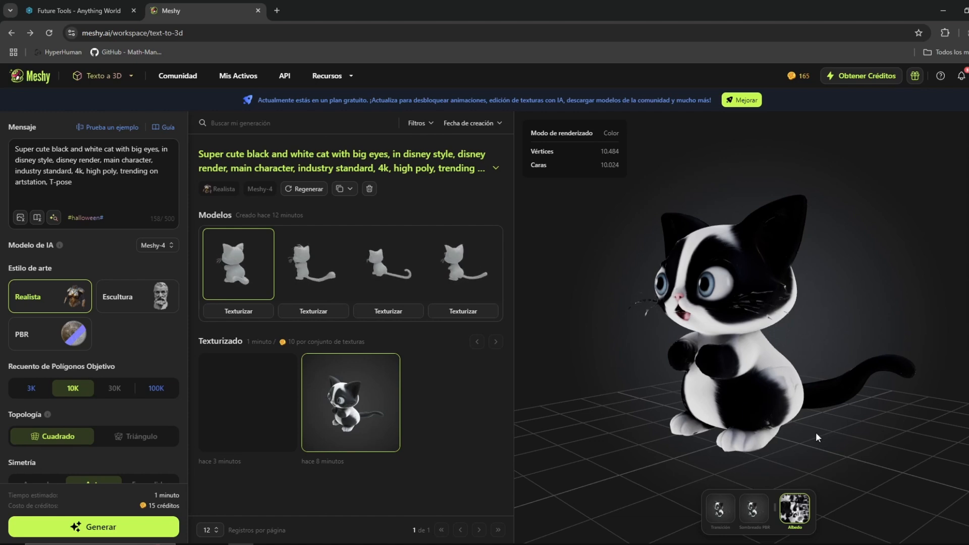
pyautogui.moveTo(704, 346); pyautogui.dragTo(900, 344)
pyautogui.scroll(5, 824, 281)
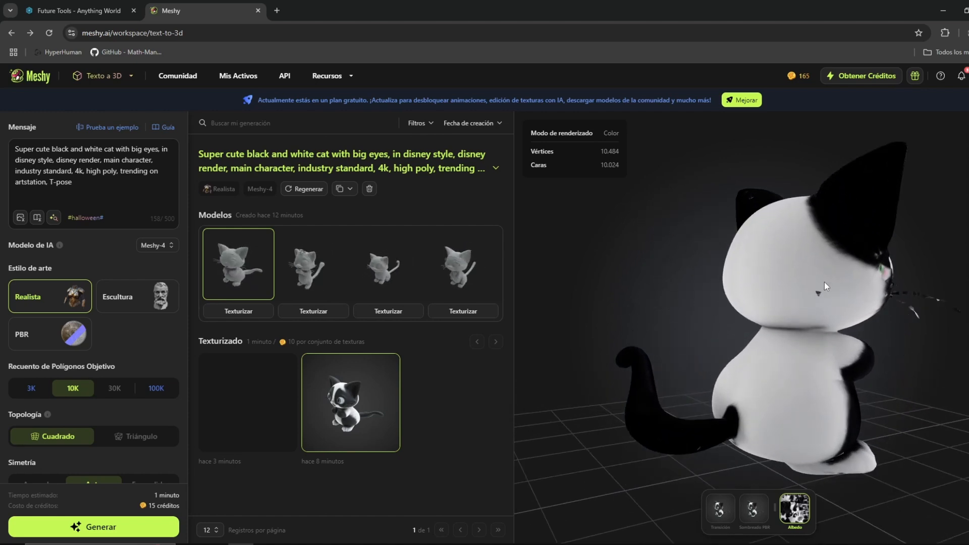
pyautogui.moveTo(856, 302); pyautogui.dragTo(877, 274)
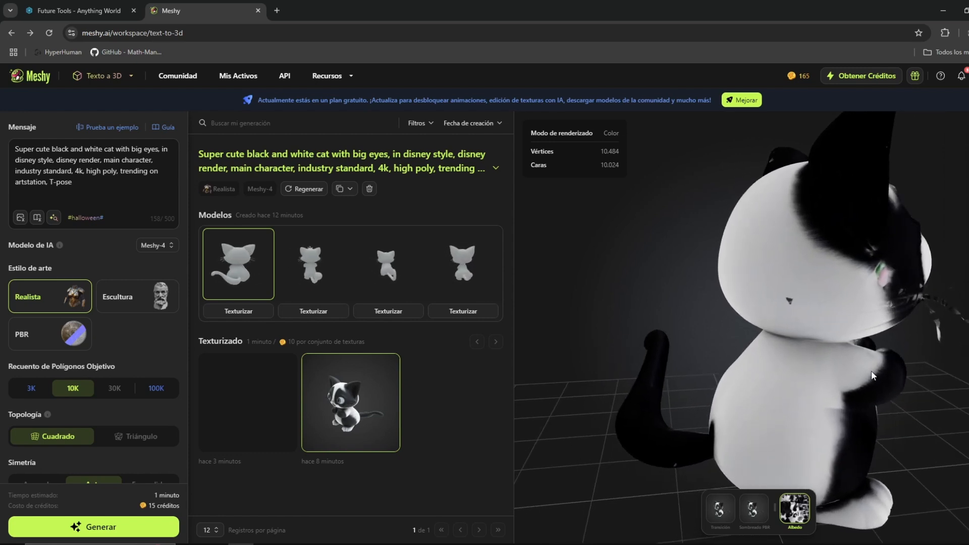
pyautogui.moveTo(871, 370); pyautogui.dragTo(733, 369)
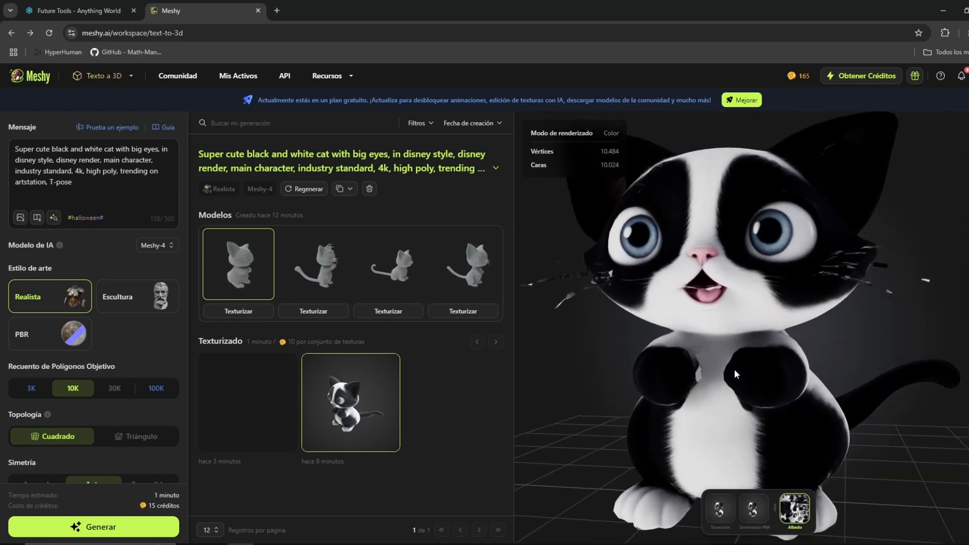
pyautogui.scroll(-5, 728, 368)
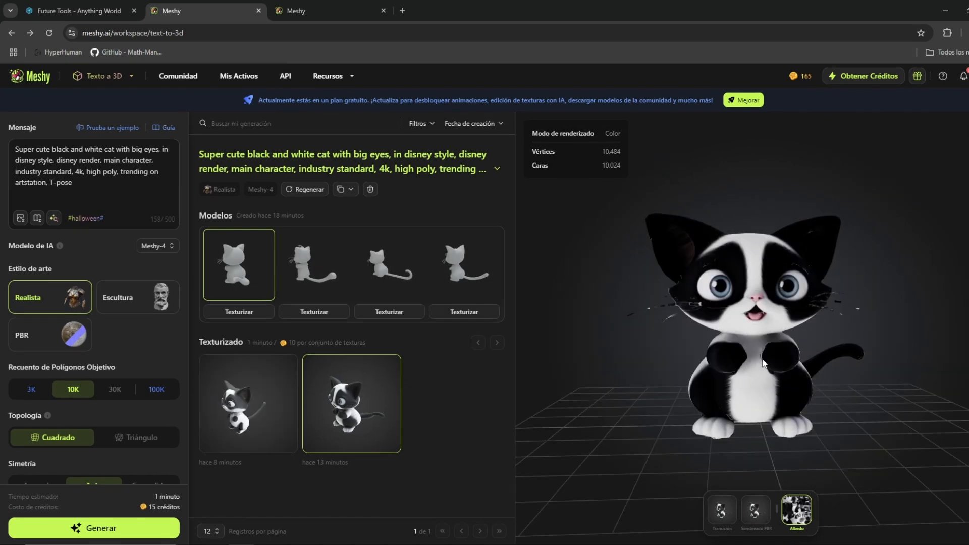
# Preview the textured fourth cat, examine its face and body up close, and reopen the textured first cat for comparison.
pyautogui.click(260, 417)
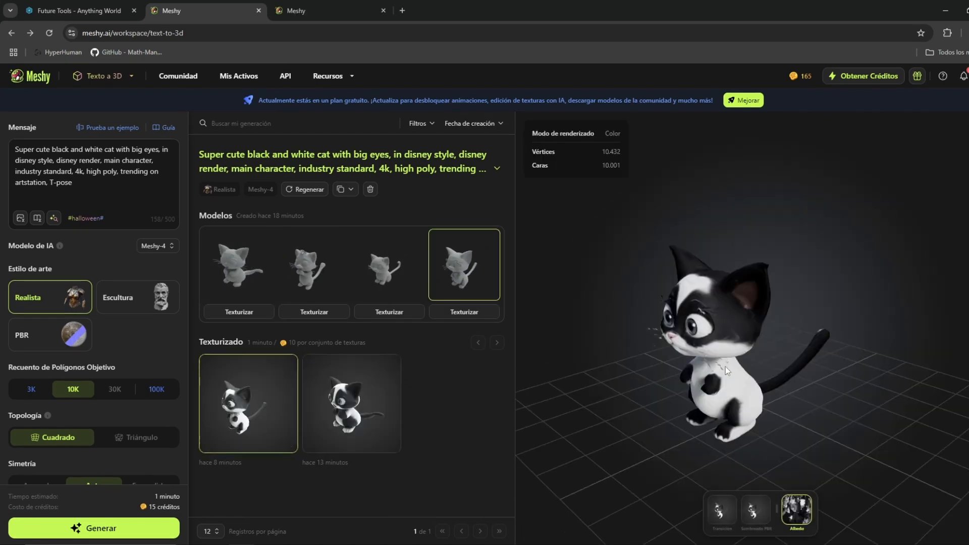
pyautogui.scroll(6, 758, 358)
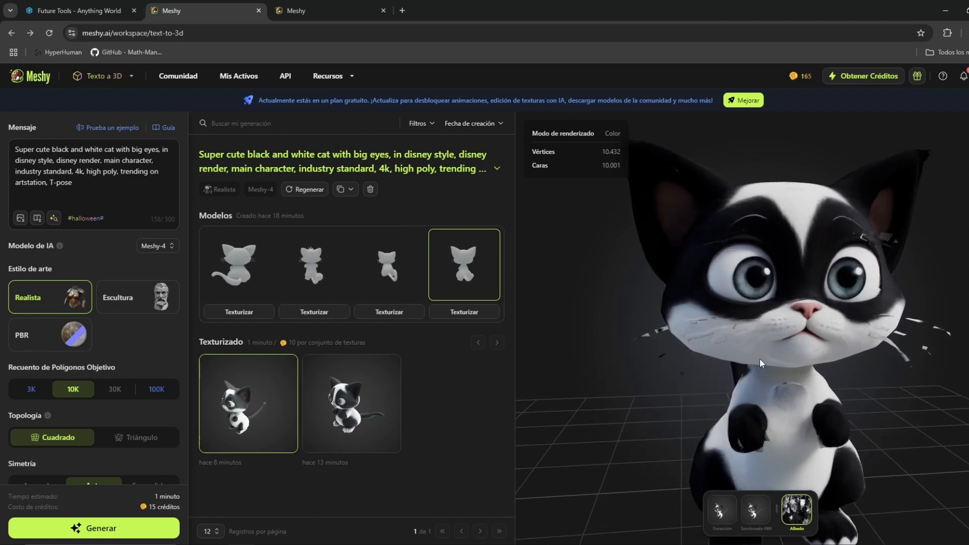
pyautogui.moveTo(759, 359); pyautogui.dragTo(793, 377)
pyautogui.scroll(-3, 793, 373)
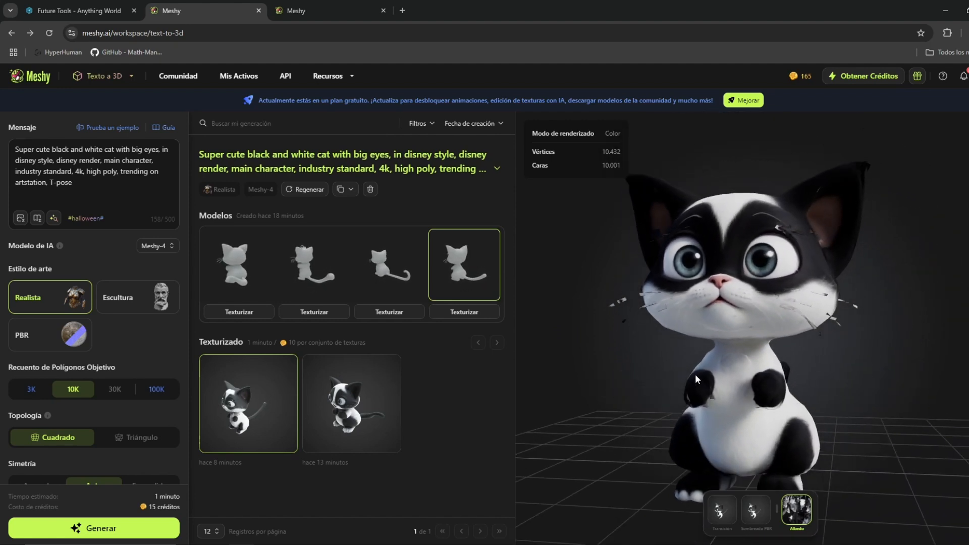
pyautogui.click(347, 421)
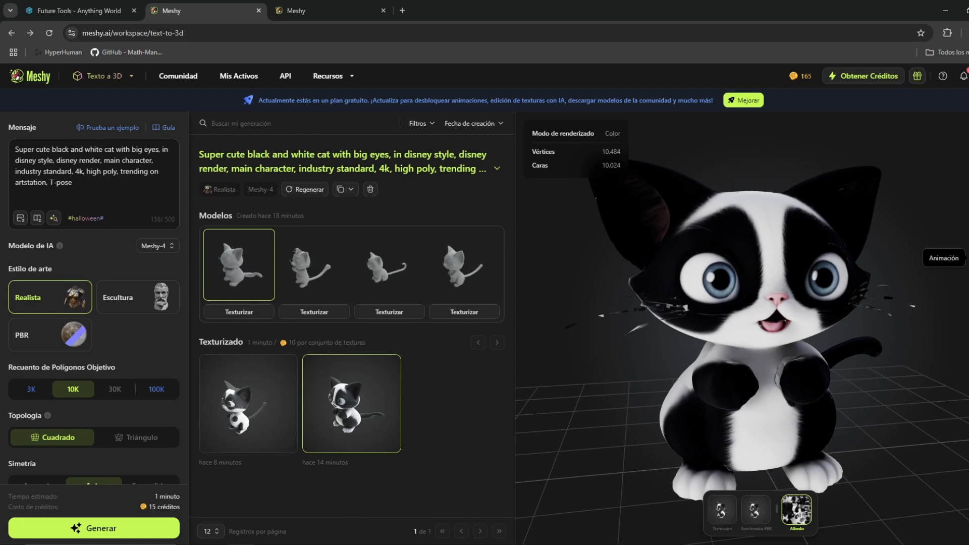
# Start the animation setup for the textured cat, try the Cuadrúpedo Perro character type, and continue with Humanoide.
pyautogui.click(956, 257)
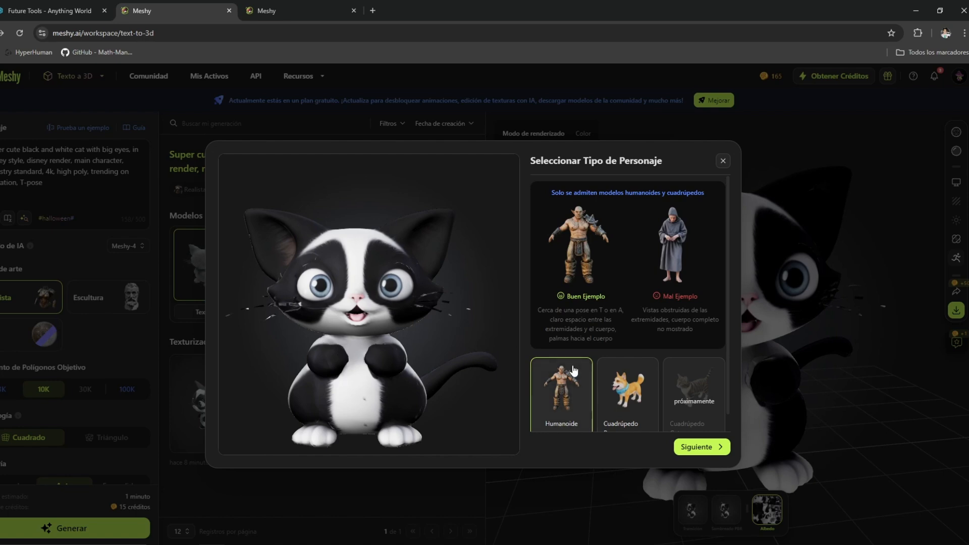
pyautogui.click(613, 359)
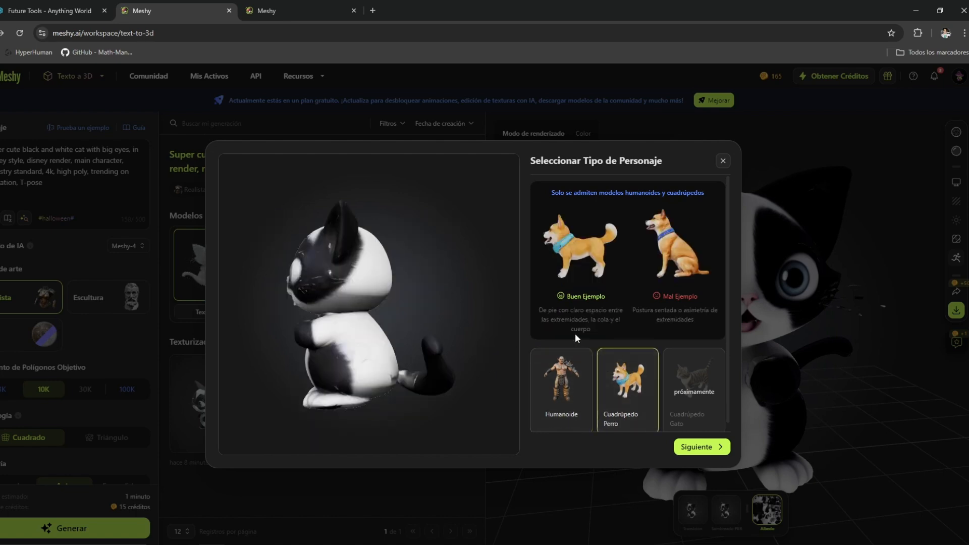
pyautogui.click(545, 362)
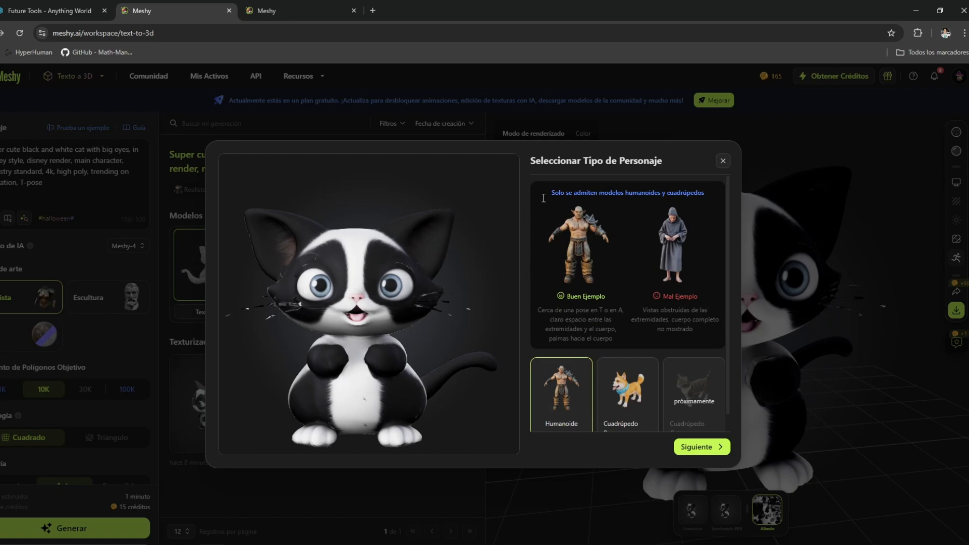
pyautogui.scroll(-1, 569, 304)
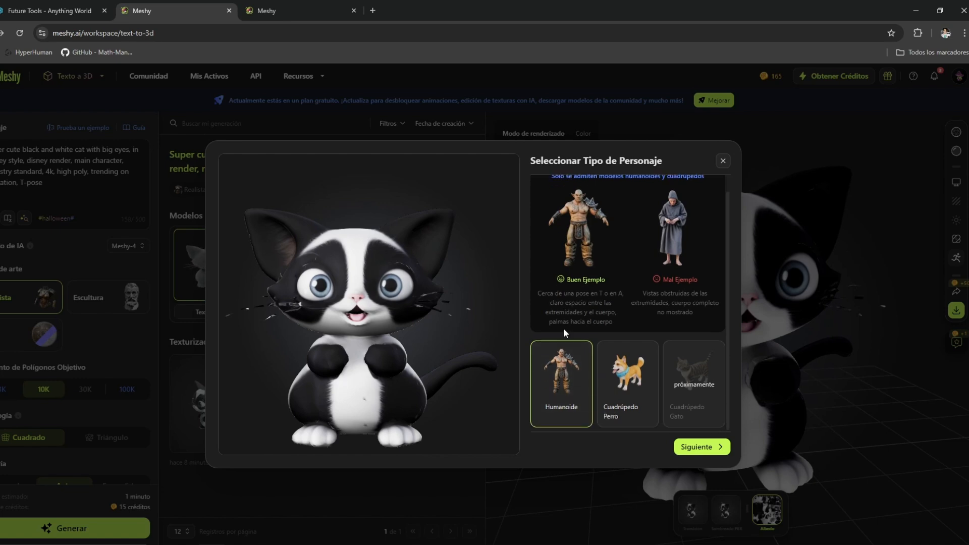
pyautogui.click(698, 447)
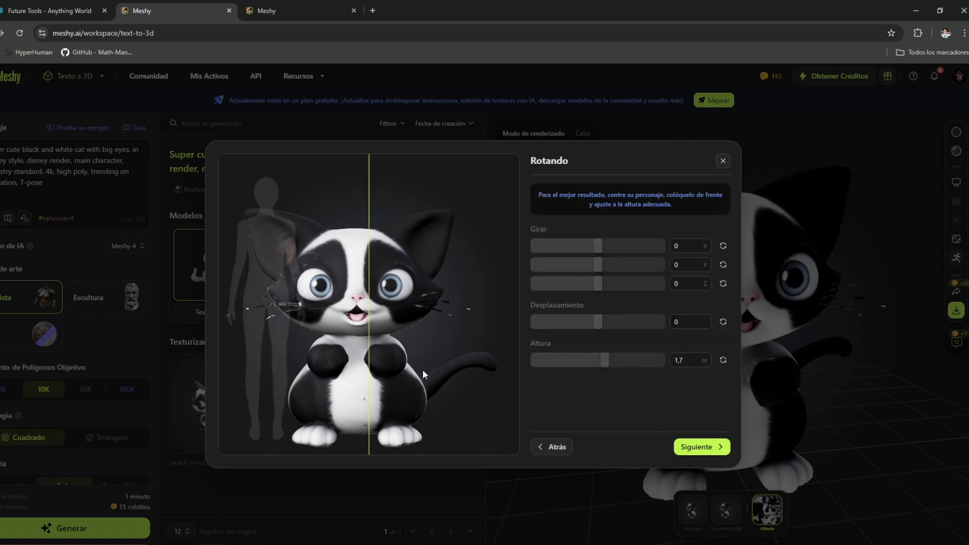
# Try rotating the cat 22,3 about X, reset that rotation to 0, and try shifting its displacement.
pyautogui.moveTo(593, 245)
pyautogui.moveTo(597, 246); pyautogui.dragTo(606, 245)
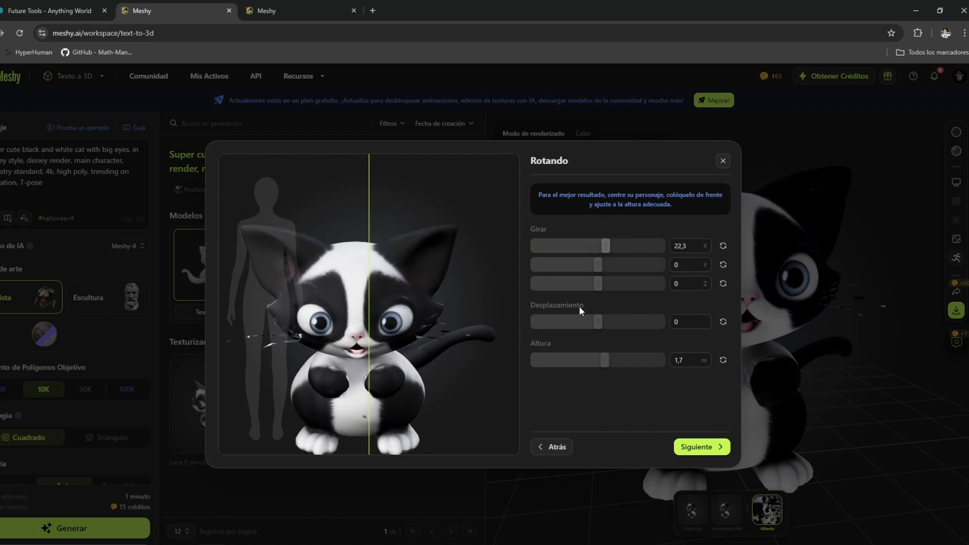
pyautogui.click(688, 244)
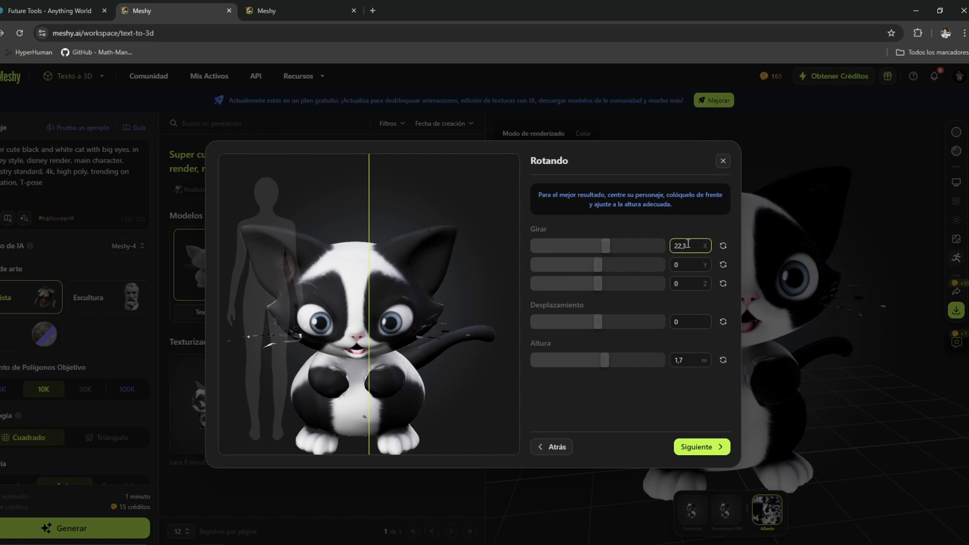
pyautogui.moveTo(685, 245); pyautogui.dragTo(630, 240)
pyautogui.write('0')
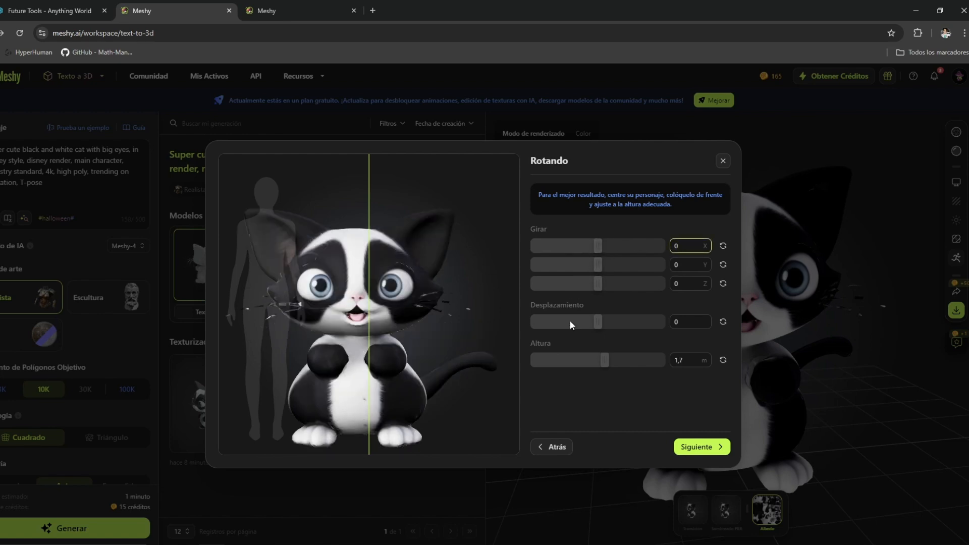
pyautogui.moveTo(601, 322); pyautogui.dragTo(625, 324)
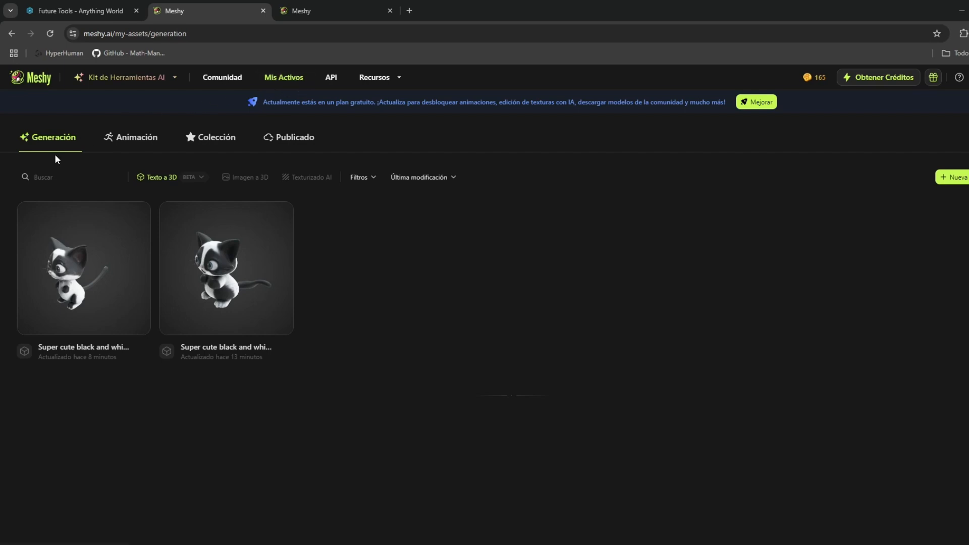
# Open the second generated cat from the saved generations and download it in fbx format.
pyautogui.click(229, 295)
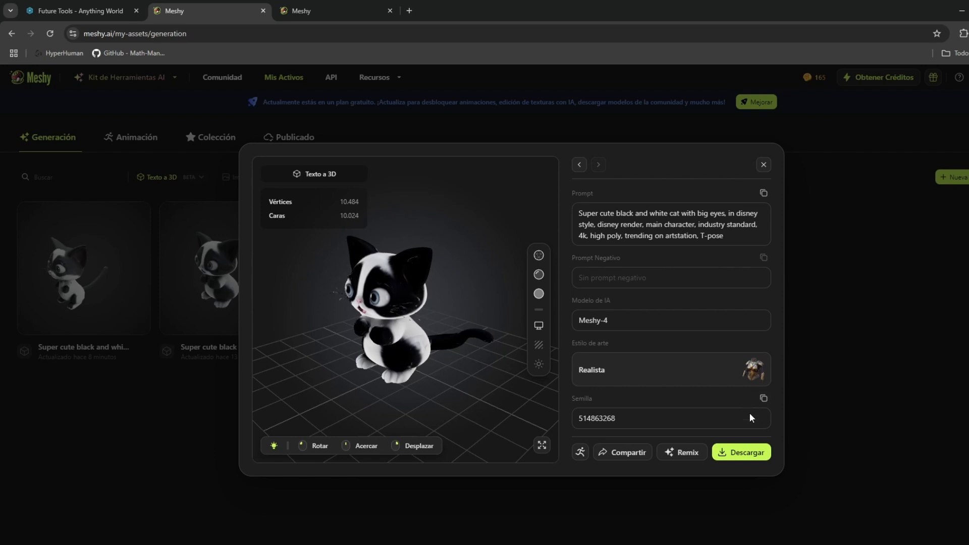
pyautogui.click(751, 453)
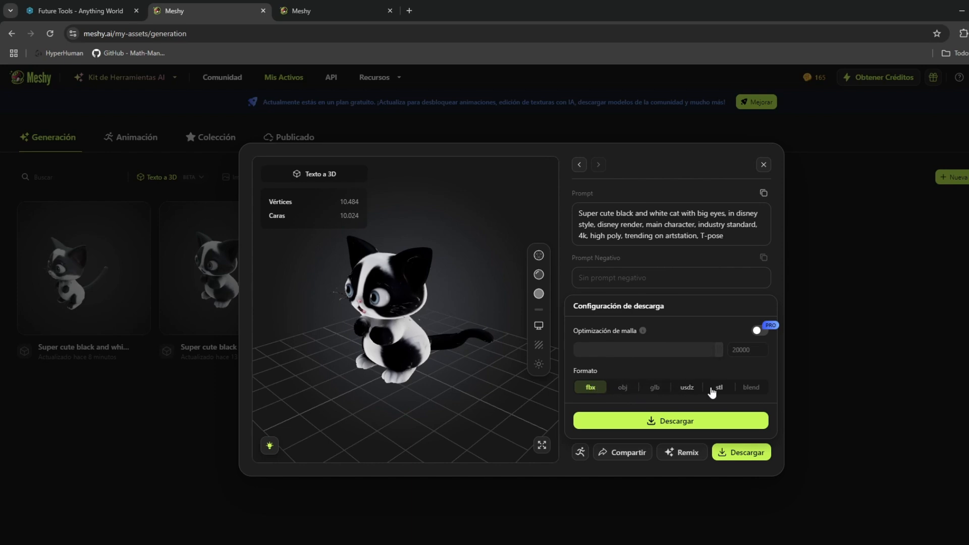
pyautogui.click(751, 389)
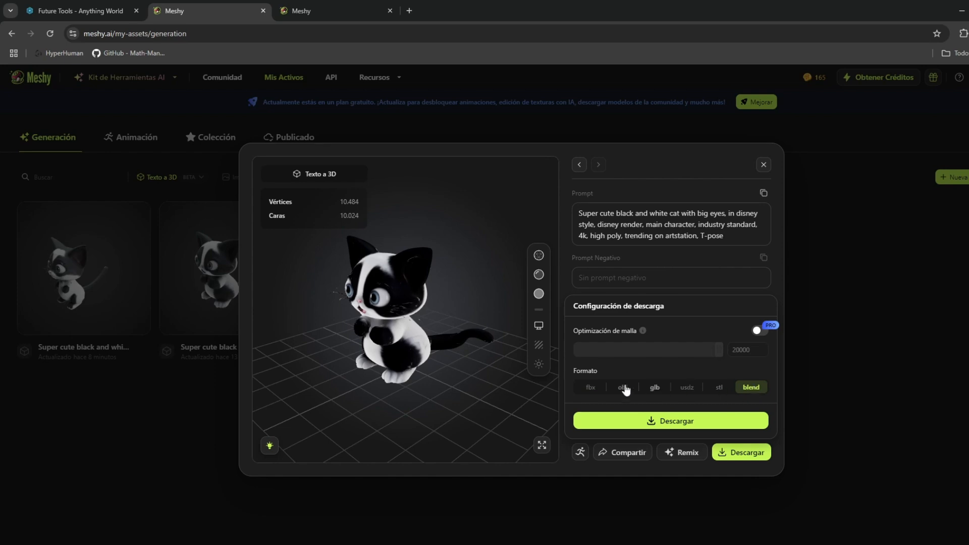
pyautogui.click(589, 387)
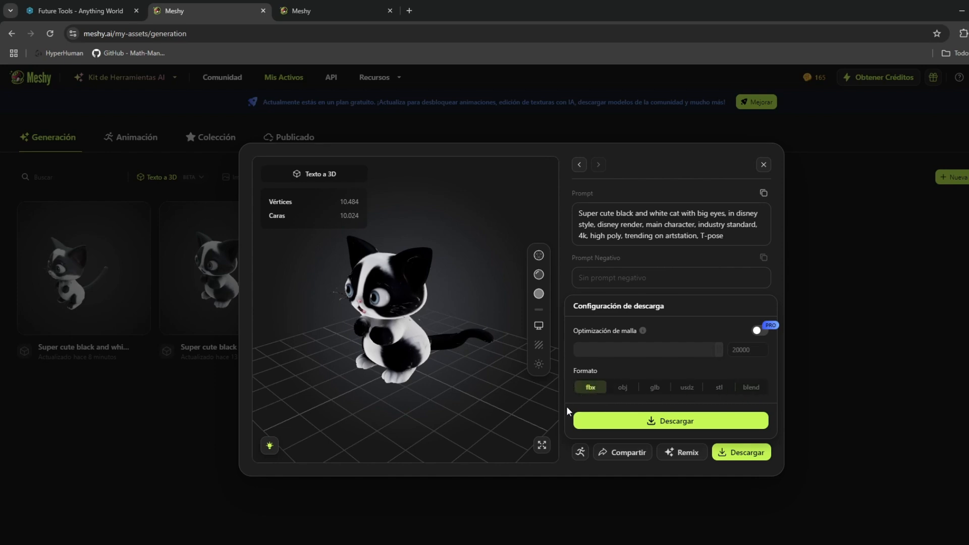
pyautogui.click(640, 427)
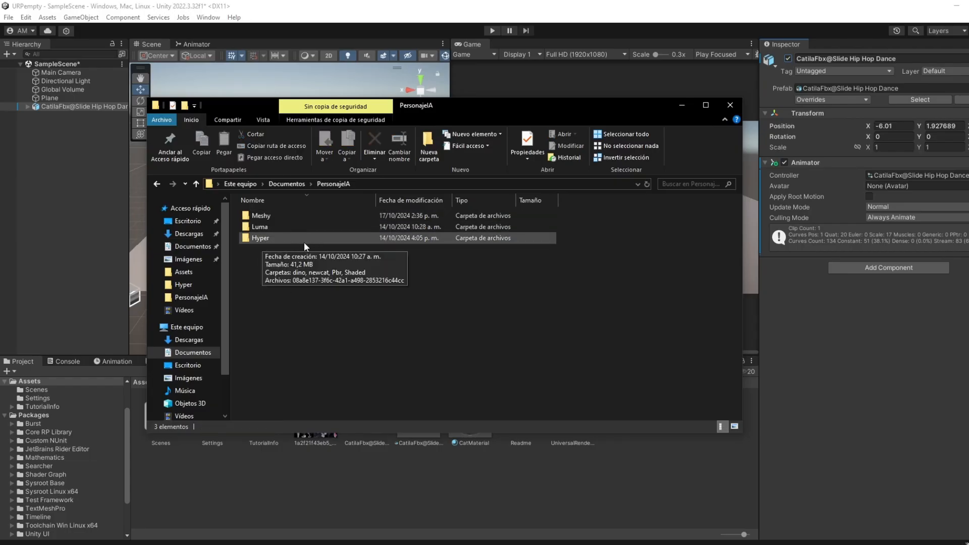
# Import the cat's 3D model and texture from the extracted folder in PersonajeIA > Meshy into the Unity project's Assets.
pyautogui.doubleClick(272, 214)
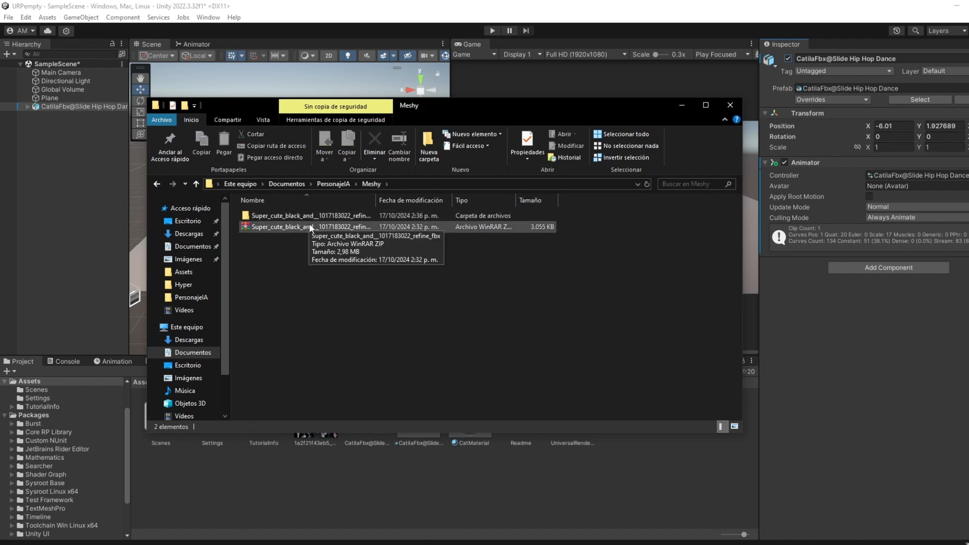
pyautogui.doubleClick(274, 218)
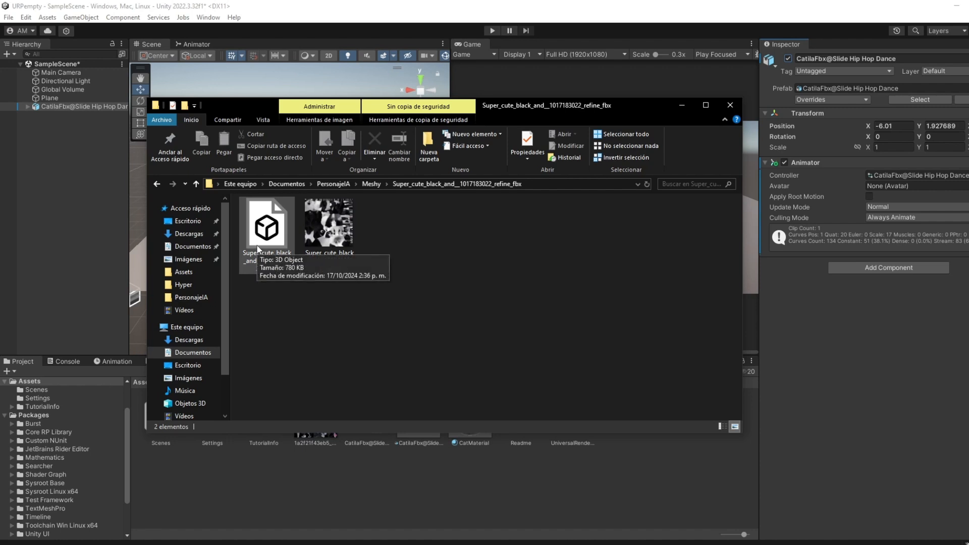
pyautogui.click(258, 247)
pyautogui.click(325, 235)
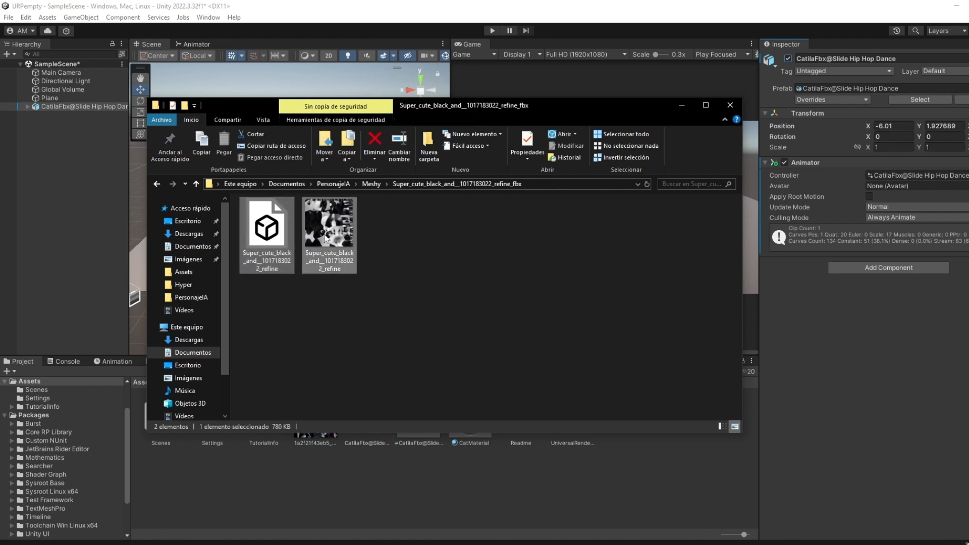
pyautogui.moveTo(347, 326); pyautogui.dragTo(323, 490)
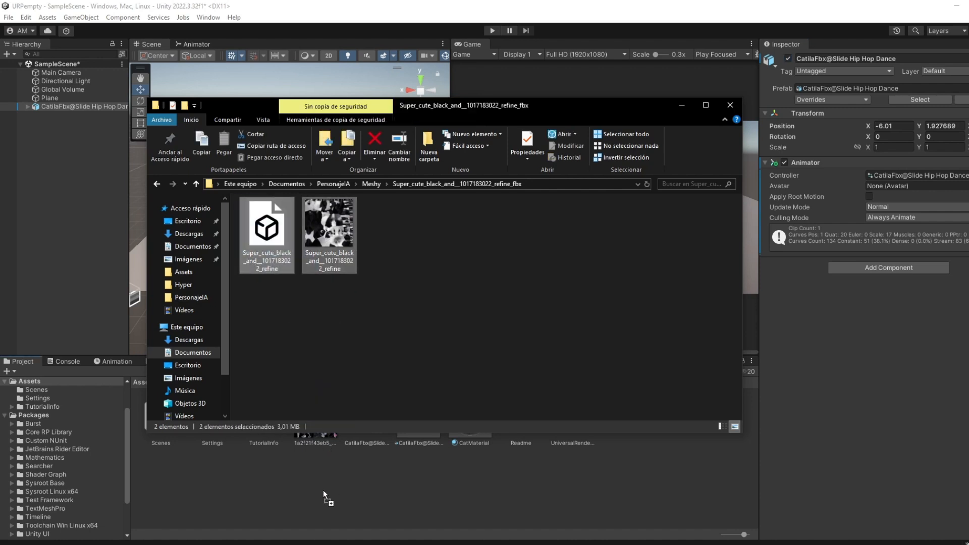
pyautogui.click(681, 105)
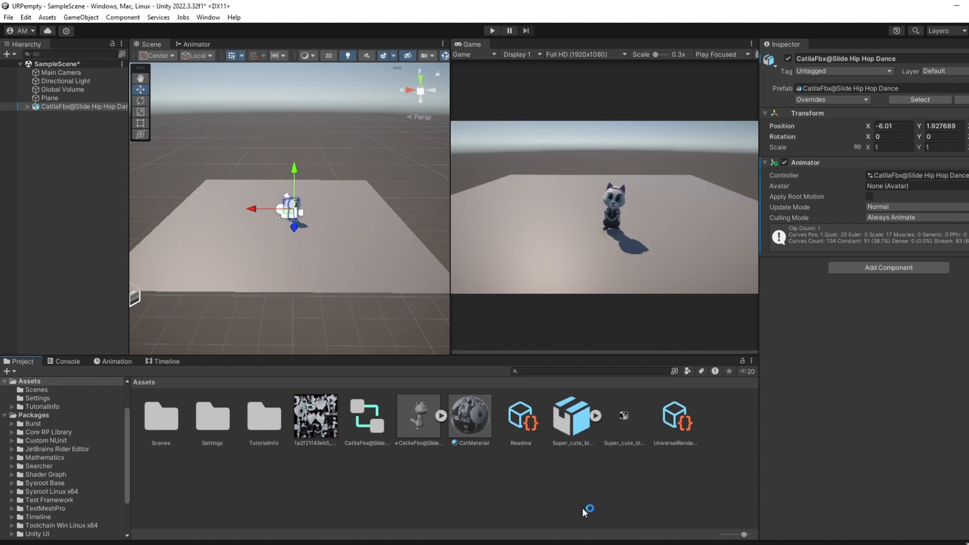
# Create a new material in Assets and name it MeshyCat.
pyautogui.rightClick(516, 476)
pyautogui.moveTo(645, 175)
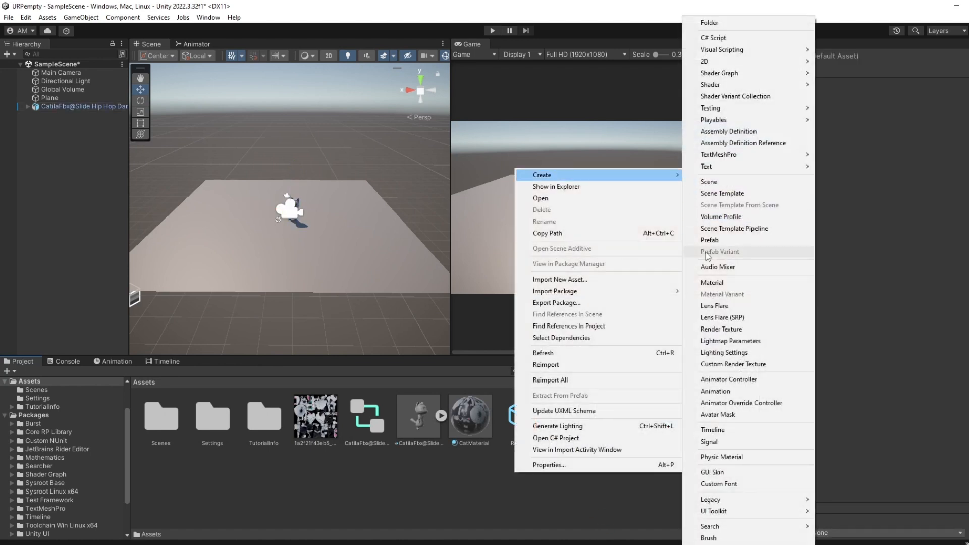
pyautogui.click(716, 282)
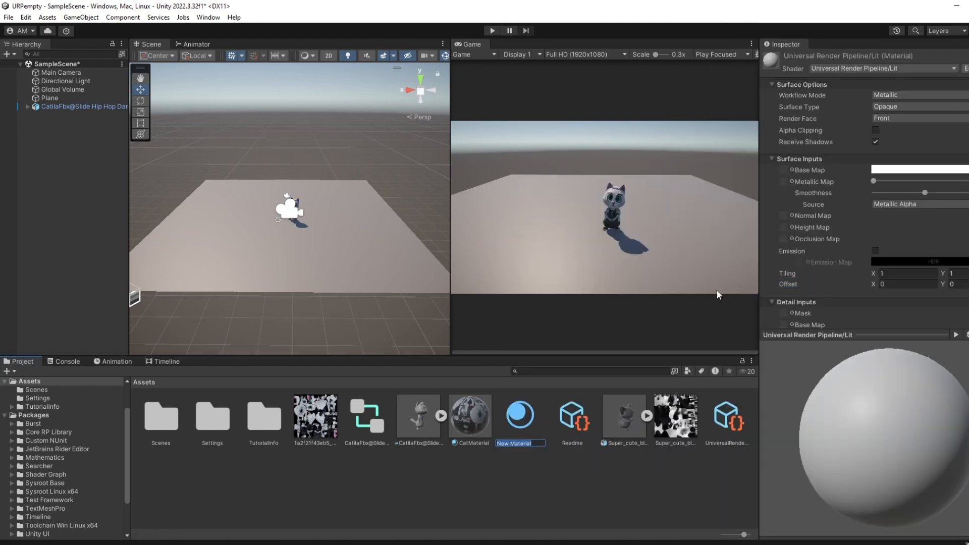
pyautogui.write('MeshyCat')
pyautogui.press('Return')
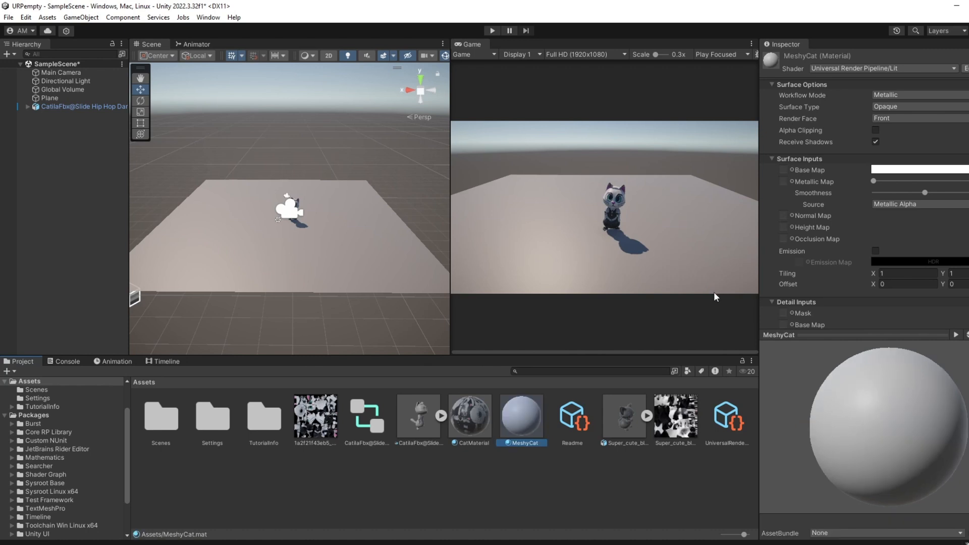
# Assign the imported Super_cute texture as the Base Map of the MeshyCat material.
pyautogui.moveTo(675, 421); pyautogui.dragTo(525, 429)
pyautogui.click(524, 429)
pyautogui.moveTo(675, 419); pyautogui.dragTo(782, 170)
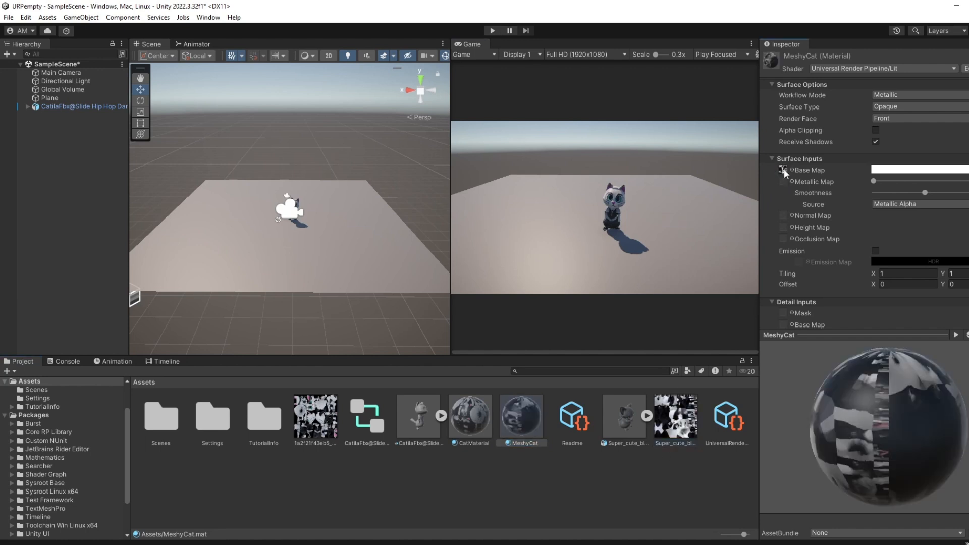
# Place the imported Super_cute cat model on the plane beside the existing cat and apply the MeshyCat material to it.
pyautogui.click(613, 469)
pyautogui.moveTo(629, 428); pyautogui.dragTo(260, 218)
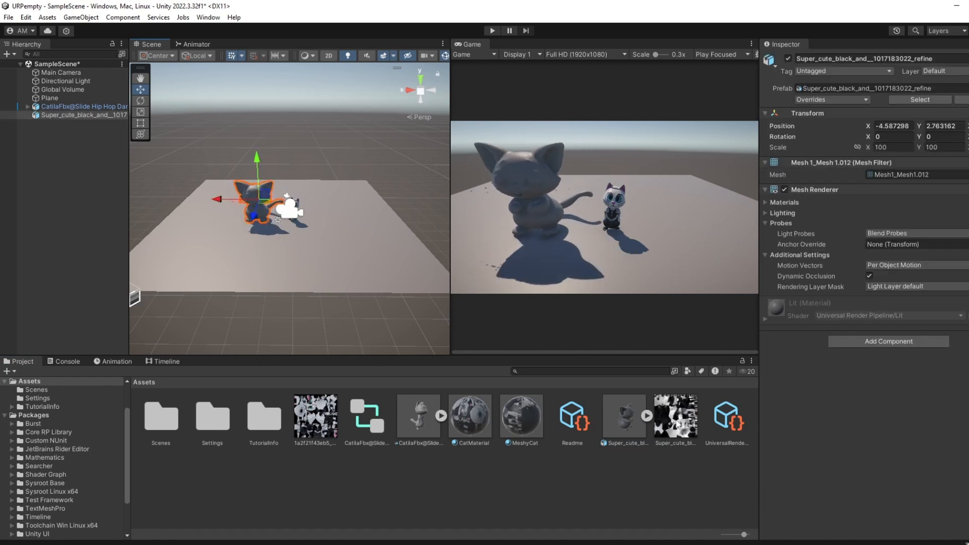
pyautogui.moveTo(533, 442); pyautogui.dragTo(252, 214)
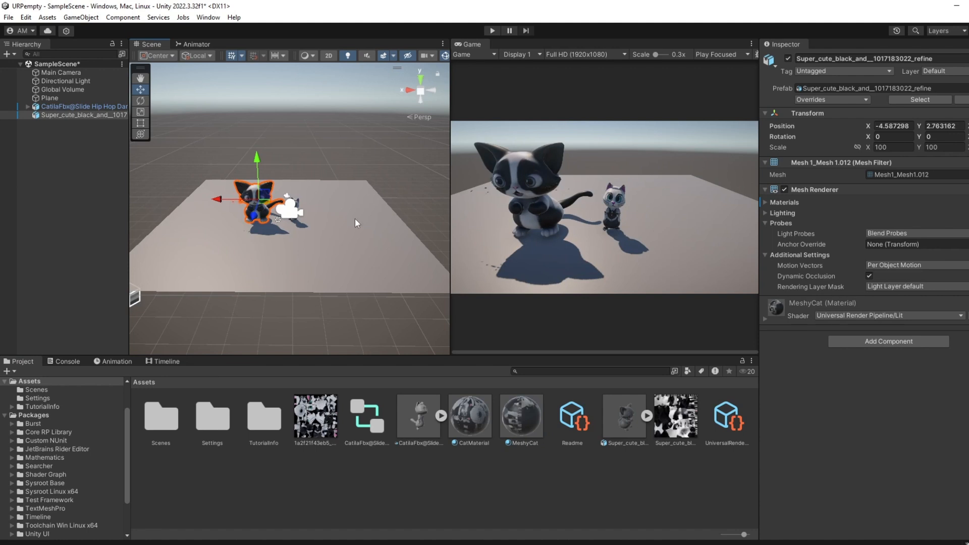
# Examine the large black and white cat in the scene up close, checking its face, body and paws.
pyautogui.scroll(10, 355, 219)
pyautogui.click(317, 123)
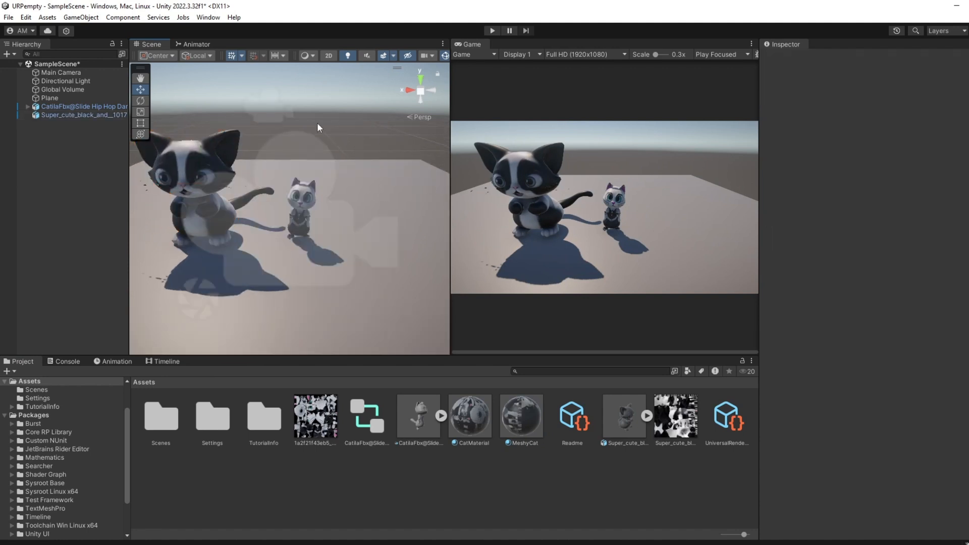
pyautogui.moveTo(317, 123); pyautogui.dragTo(423, 141, button='middle')
pyautogui.moveTo(235, 143); pyautogui.dragTo(297, 146, button='right')
pyautogui.scroll(4, 376, 177)
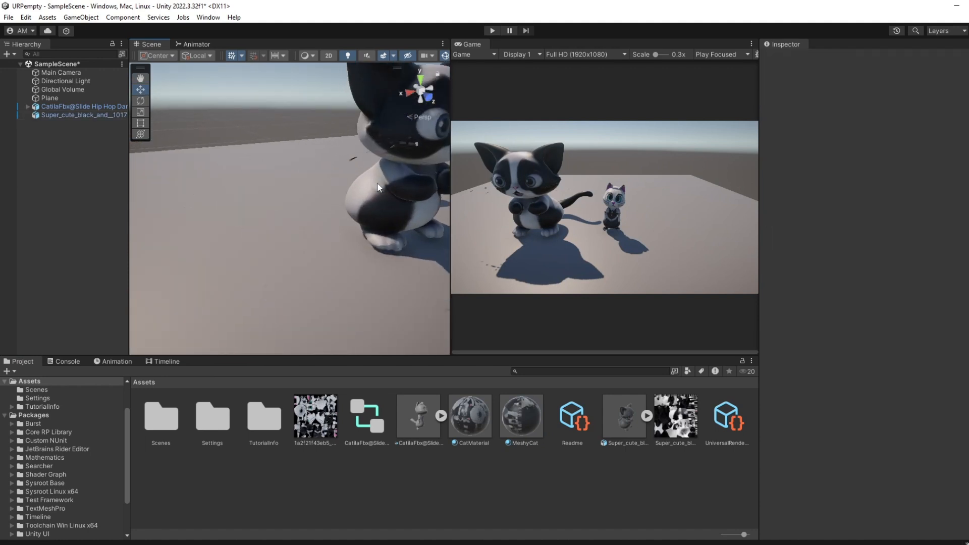
pyautogui.keyDown('alt'); pyautogui.moveTo(303, 190); pyautogui.dragTo(283, 174); pyautogui.keyUp('alt')
pyautogui.moveTo(283, 174); pyautogui.dragTo(174, 144, button='middle')
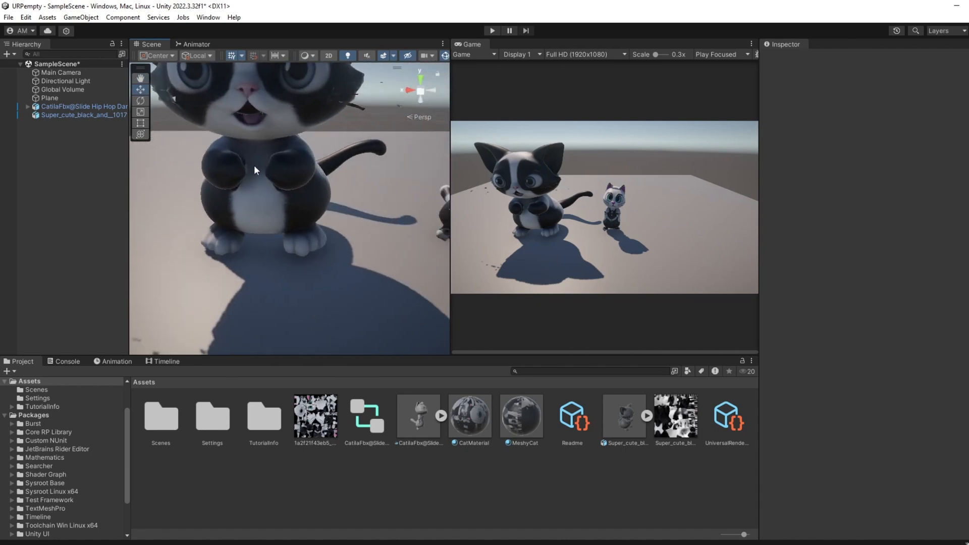
pyautogui.scroll(-3, 252, 168)
# Examine the smaller dressed cat up close from the front and compare it with the larger cat.
pyautogui.keyDown('alt'); pyautogui.moveTo(344, 218); pyautogui.dragTo(264, 181); pyautogui.keyUp('alt')
pyautogui.moveTo(264, 182); pyautogui.dragTo(225, 220, button='middle')
pyautogui.keyDown('alt'); pyautogui.moveTo(320, 181); pyautogui.dragTo(253, 137); pyautogui.keyUp('alt')
pyautogui.moveTo(252, 137); pyautogui.dragTo(201, 167, button='middle')
pyautogui.keyDown('alt'); pyautogui.moveTo(227, 161); pyautogui.dragTo(349, 193); pyautogui.keyUp('alt')
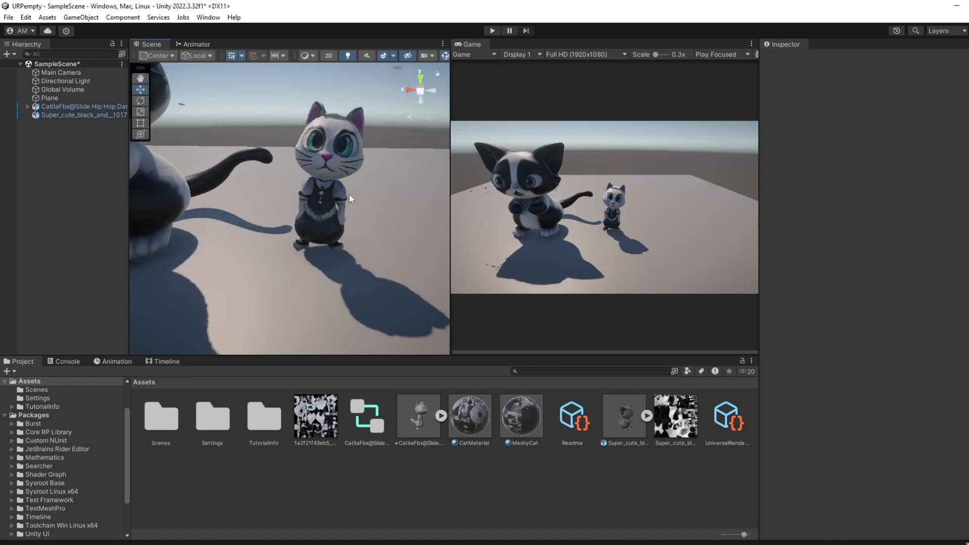
pyautogui.moveTo(343, 196); pyautogui.dragTo(338, 251, button='middle')
pyautogui.moveTo(258, 186); pyautogui.dragTo(344, 201, button='middle')
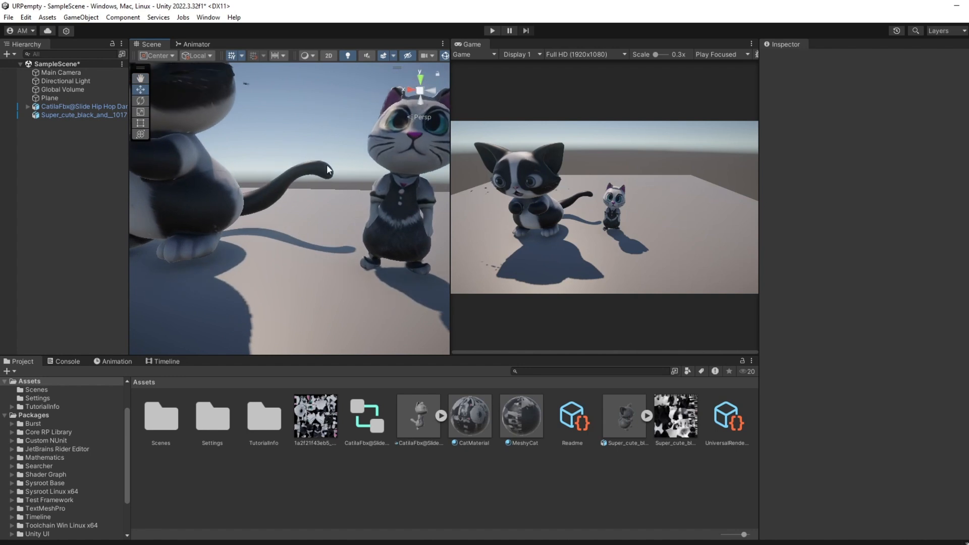
# Compare both cats from several angles and distances, checking the textures, whiskers and overall shapes.
pyautogui.scroll(-4, 316, 178)
pyautogui.moveTo(267, 204); pyautogui.dragTo(341, 248, button='middle')
pyautogui.scroll(3, 347, 277)
pyautogui.moveTo(342, 248); pyautogui.dragTo(368, 248, button='right')
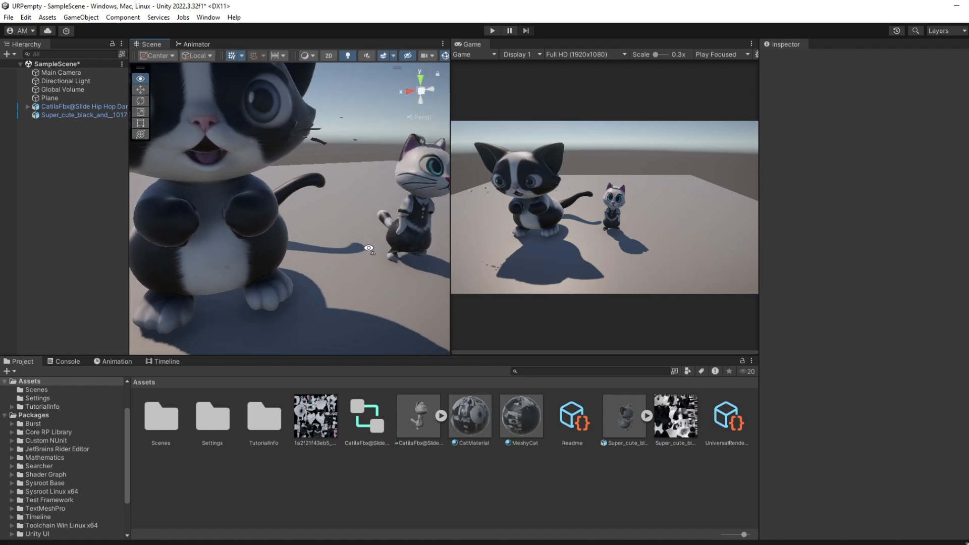
pyautogui.scroll(-2, 271, 242)
pyautogui.scroll(-3, 271, 242)
pyautogui.moveTo(270, 242); pyautogui.dragTo(334, 283, button='middle')
pyautogui.moveTo(290, 200); pyautogui.dragTo(285, 216, button='right')
pyautogui.scroll(2, 285, 216)
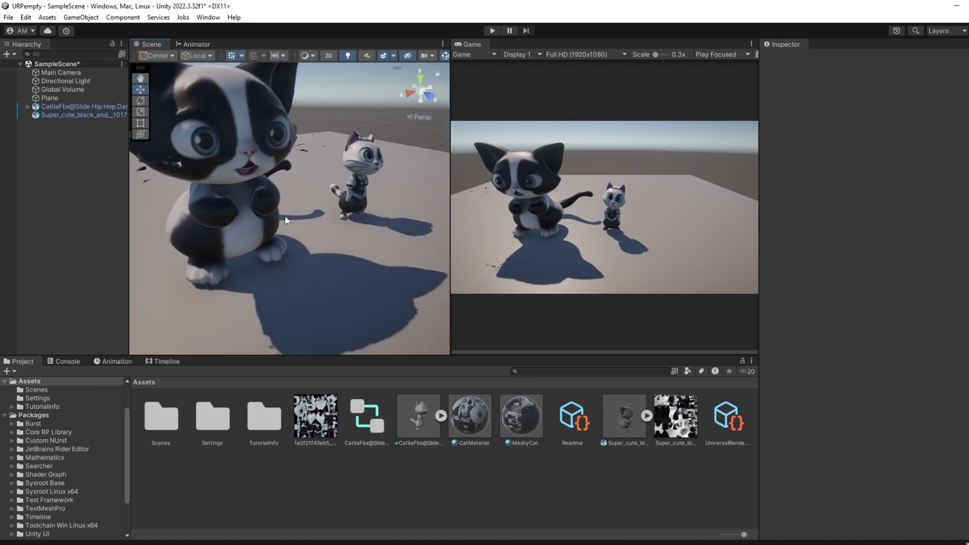
pyautogui.scroll(-2, 284, 216)
pyautogui.moveTo(284, 216); pyautogui.dragTo(320, 242, button='middle')
pyautogui.moveTo(361, 265); pyautogui.dragTo(355, 246, button='right')
pyautogui.moveTo(355, 246); pyautogui.dragTo(330, 209, button='middle')
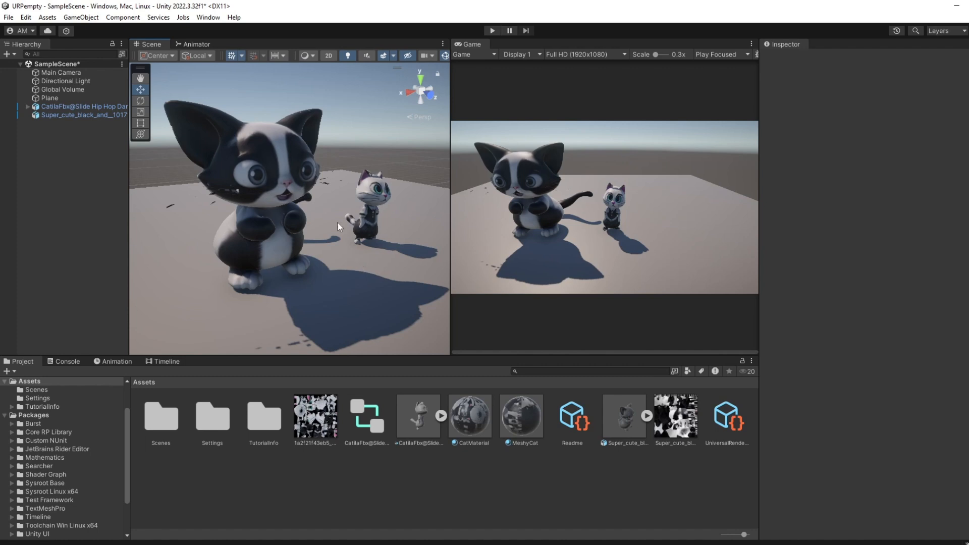
# Move the large black and white cat along the X axis to -4.802, closer to the smaller cat.
pyautogui.click(258, 137)
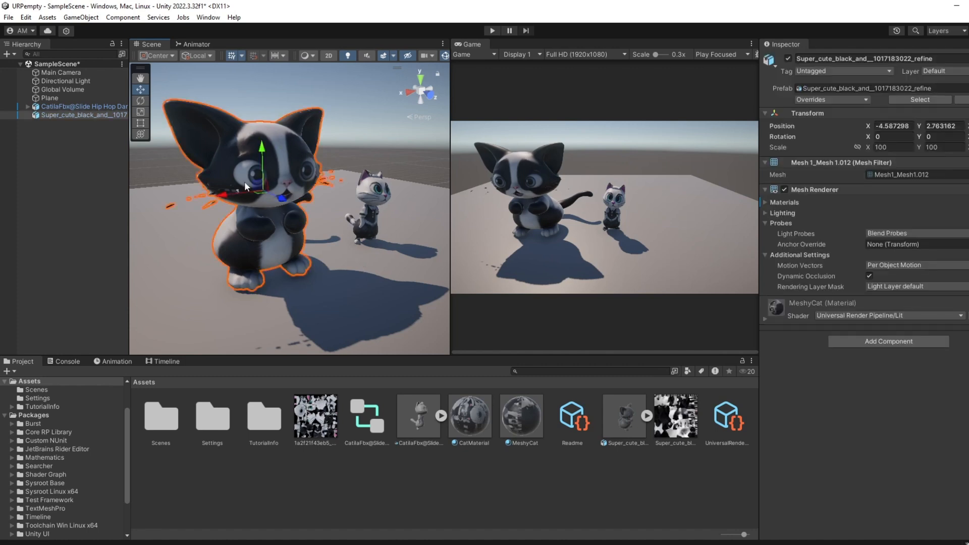
pyautogui.moveTo(230, 199); pyautogui.dragTo(250, 207)
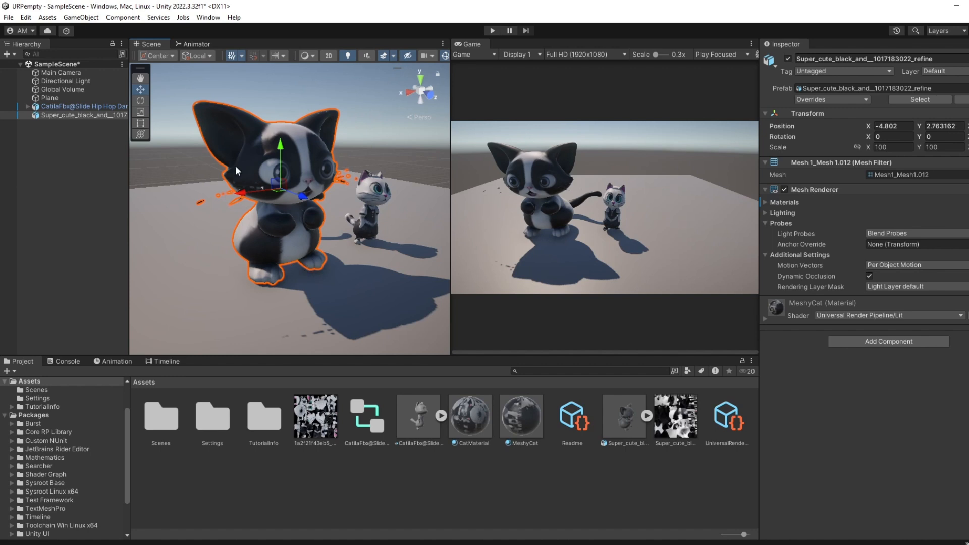
# Move the smaller dressed cat along the X axis to -6.034, beside the large black and white cat.
pyautogui.click(284, 94)
pyautogui.moveTo(346, 283); pyautogui.dragTo(310, 263, button='right')
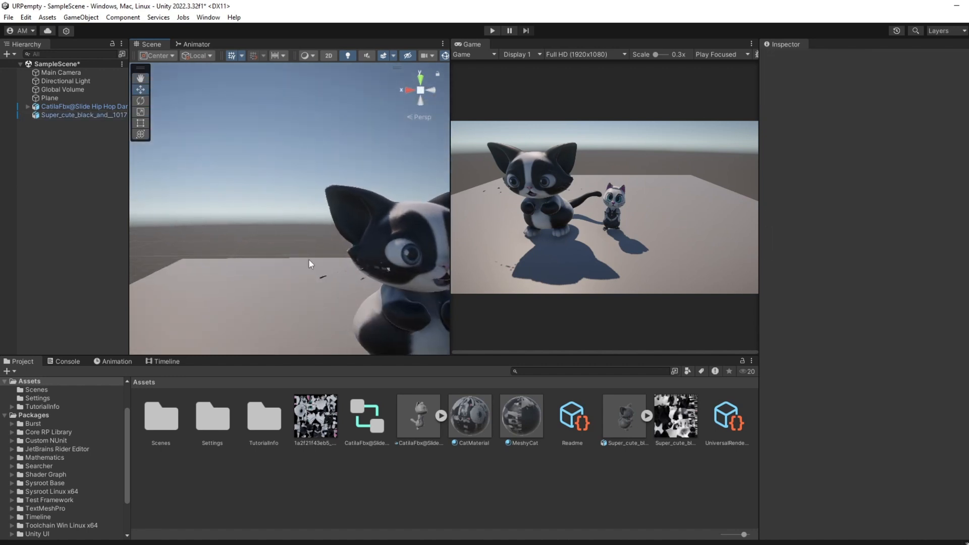
pyautogui.moveTo(309, 262); pyautogui.dragTo(208, 234, button='middle')
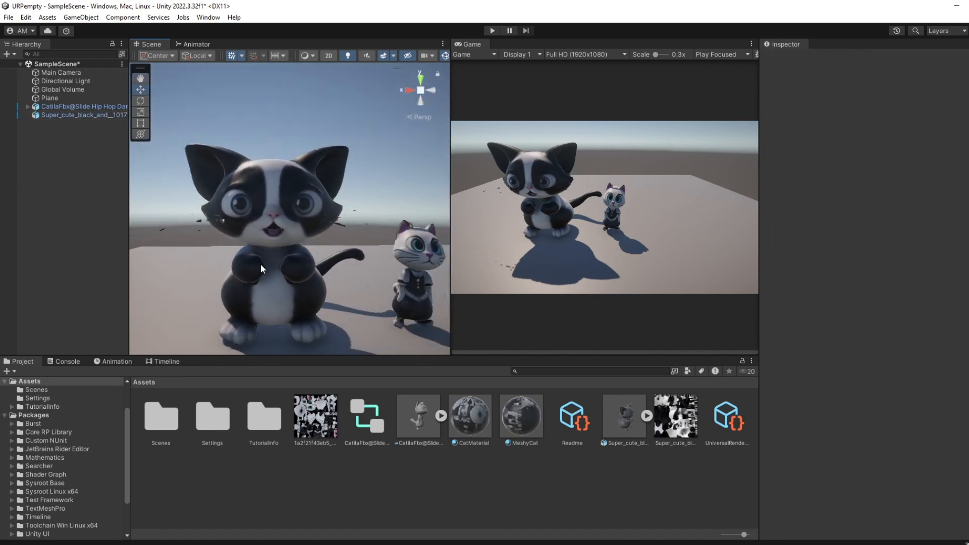
pyautogui.moveTo(260, 264); pyautogui.dragTo(278, 298, button='right')
pyautogui.moveTo(279, 299); pyautogui.dragTo(252, 312, button='middle')
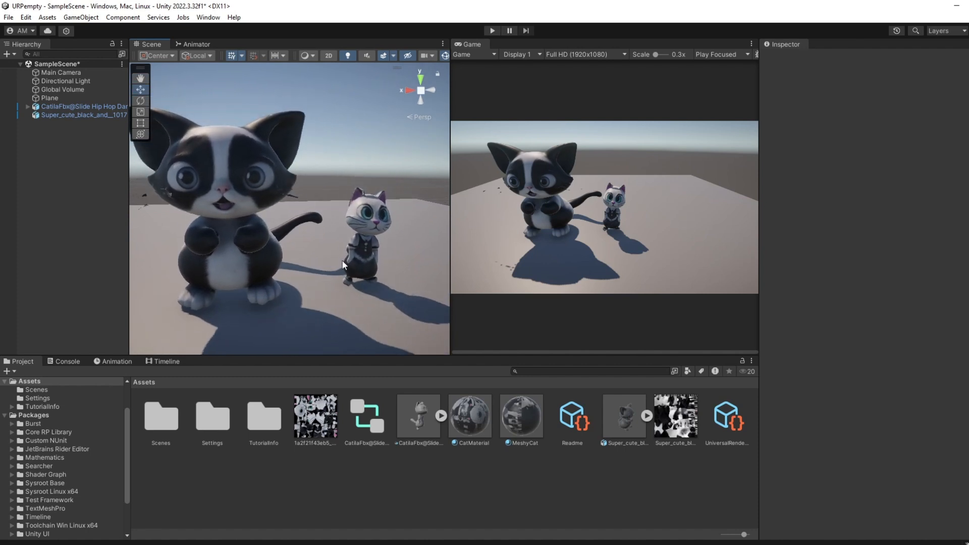
pyautogui.click(364, 271)
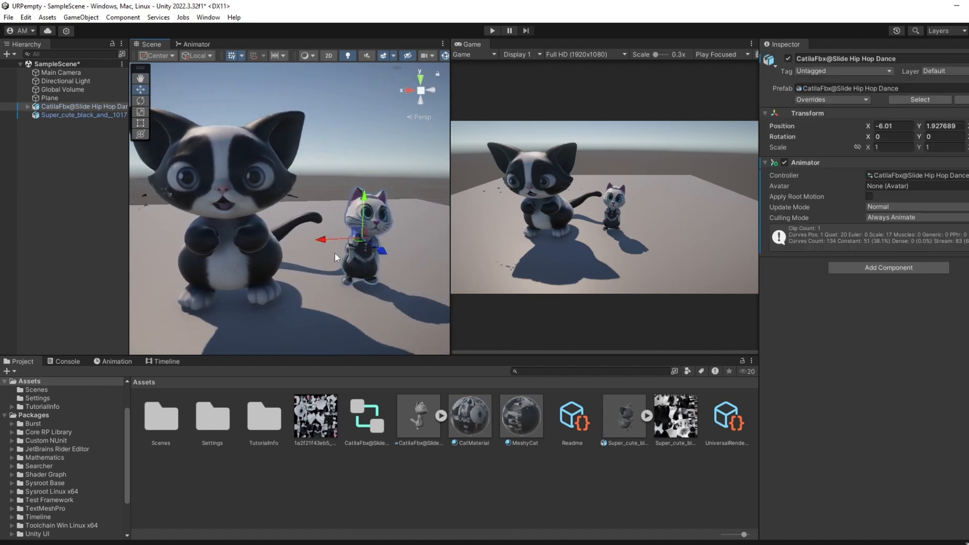
pyautogui.moveTo(327, 238)
pyautogui.mouseDown()
pyautogui.moveTo(364, 238)
pyautogui.moveTo(333, 245)
pyautogui.mouseUp()
pyautogui.scroll(-10, 292, 265)
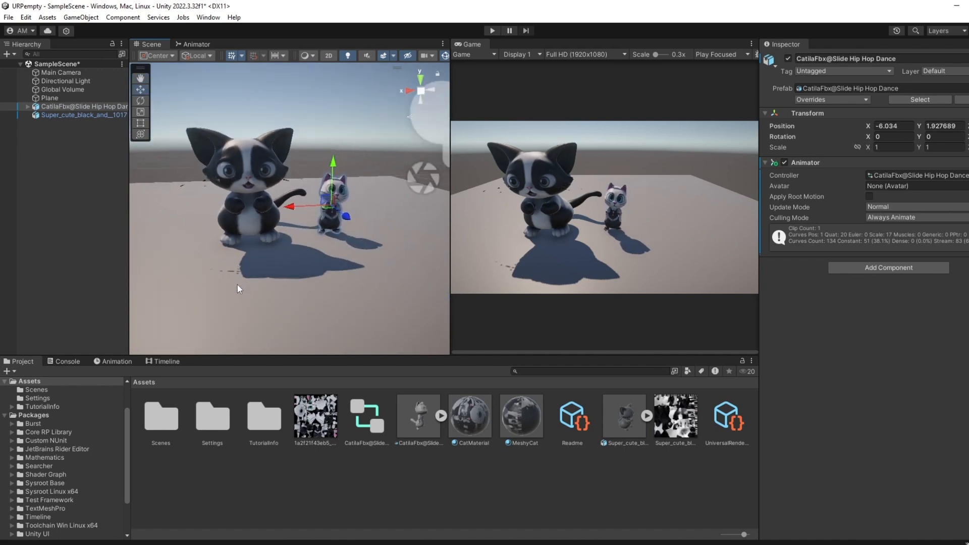
pyautogui.scroll(-2, 237, 286)
pyautogui.click(276, 76)
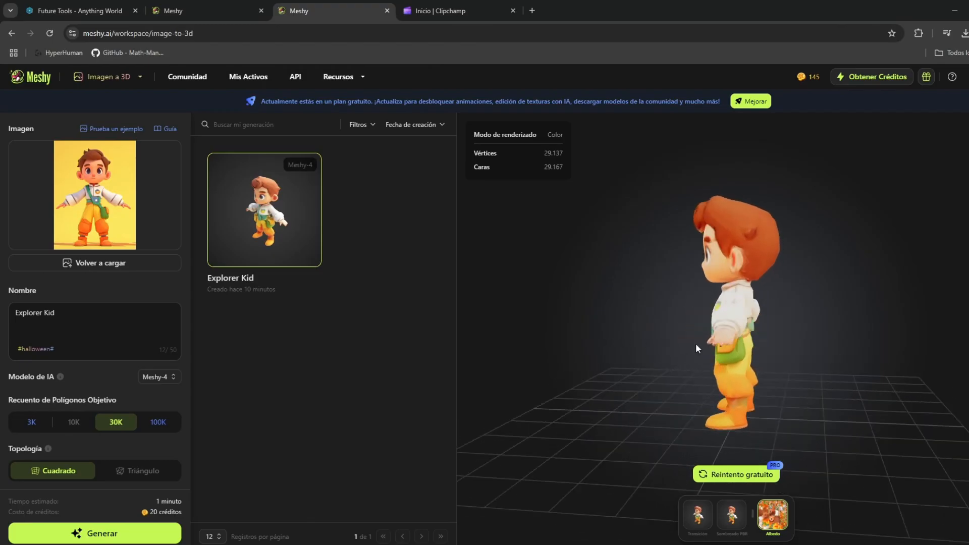
# Switch to Meshy and start animating the Explorer Kid model as a humanoid, keeping the default rotation, offset and 1.7 m height.
pyautogui.moveTo(695, 344); pyautogui.dragTo(764, 344)
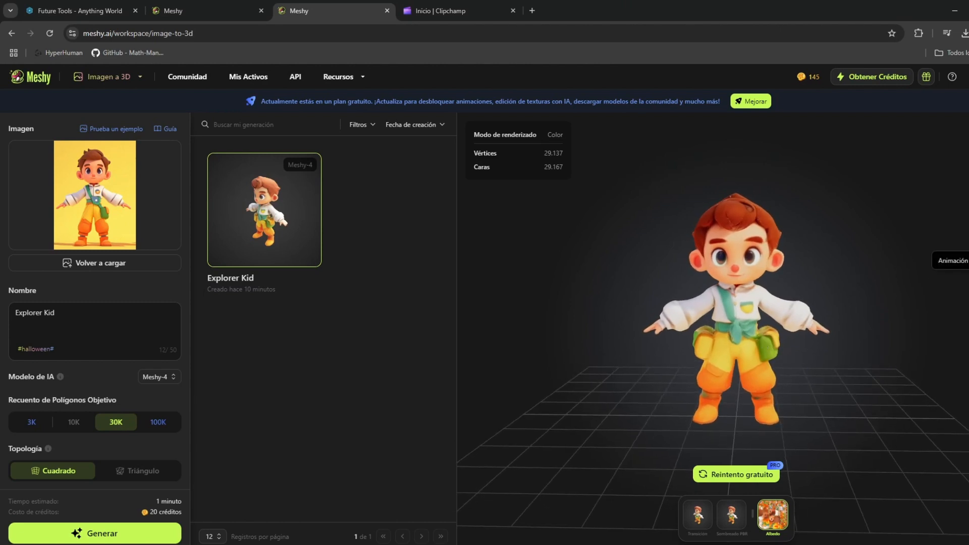
pyautogui.click(951, 260)
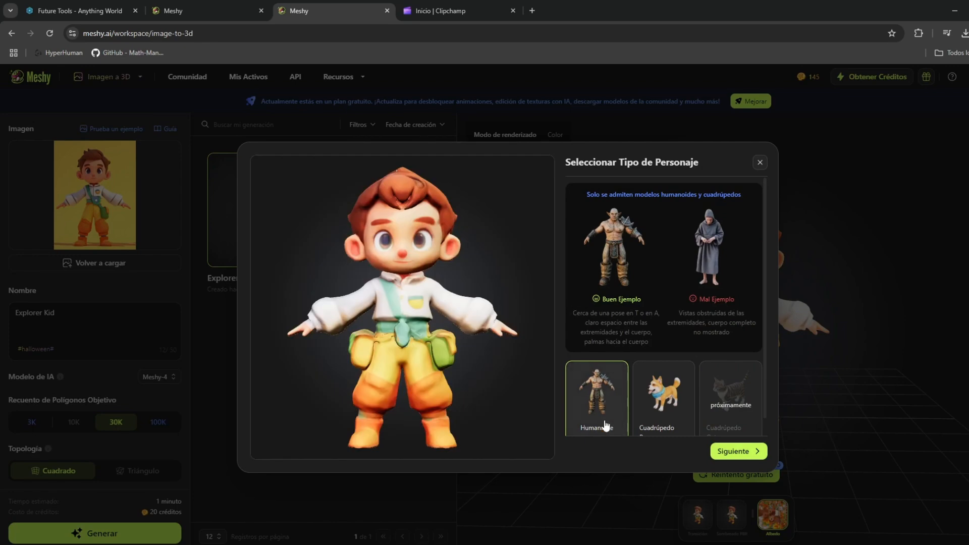
pyautogui.click(742, 452)
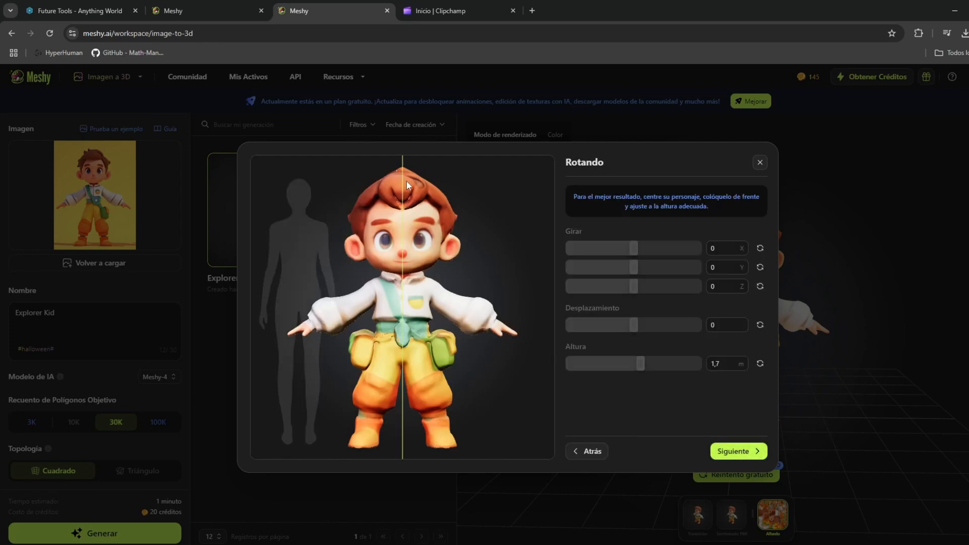
pyautogui.click(744, 452)
# Place the chin, shoulder, elbow and wrist markers on the matching joints of the Explorer Kid character, with symmetry on.
pyautogui.moveTo(400, 211); pyautogui.dragTo(402, 269)
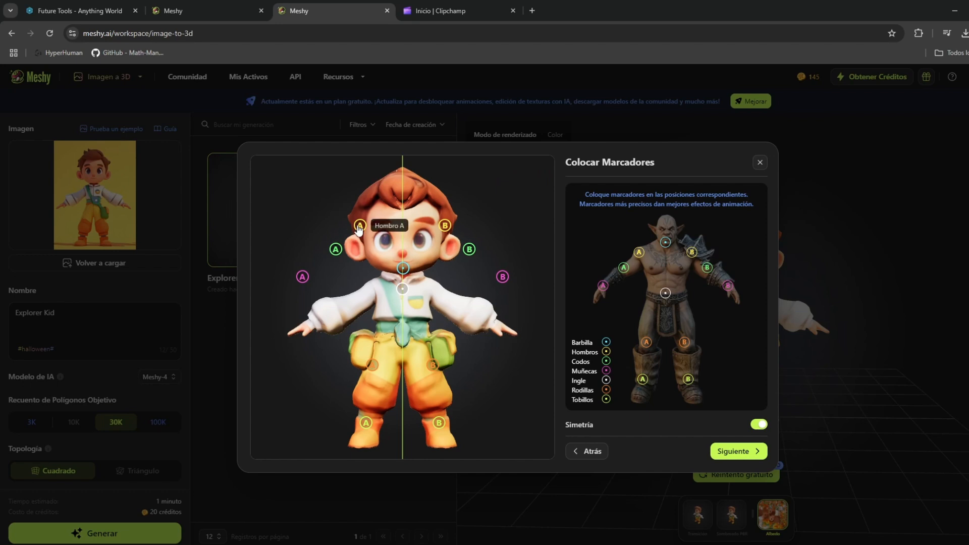
pyautogui.moveTo(357, 228); pyautogui.dragTo(372, 284)
pyautogui.moveTo(336, 250)
pyautogui.mouseDown()
pyautogui.moveTo(334, 305)
pyautogui.moveTo(345, 310)
pyautogui.mouseUp()
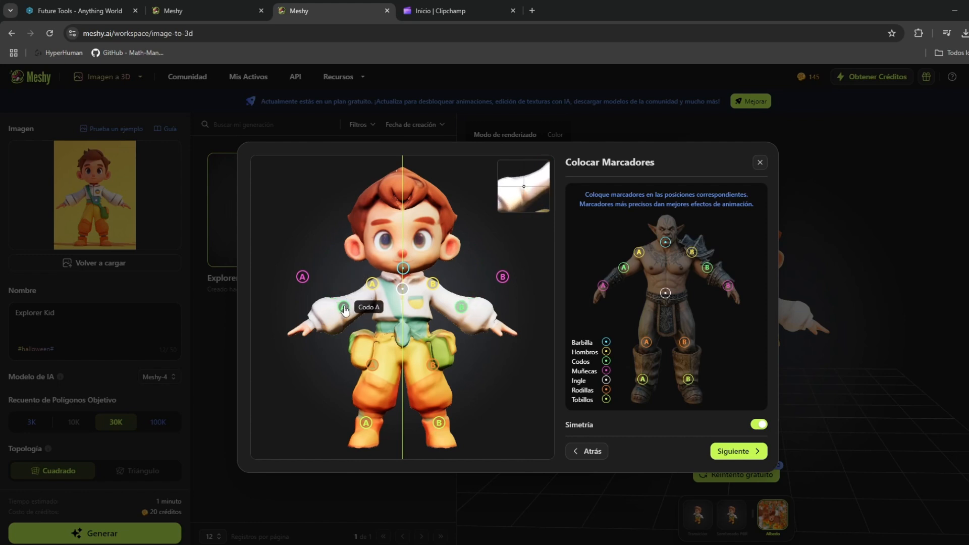
pyautogui.moveTo(305, 279); pyautogui.dragTo(314, 325)
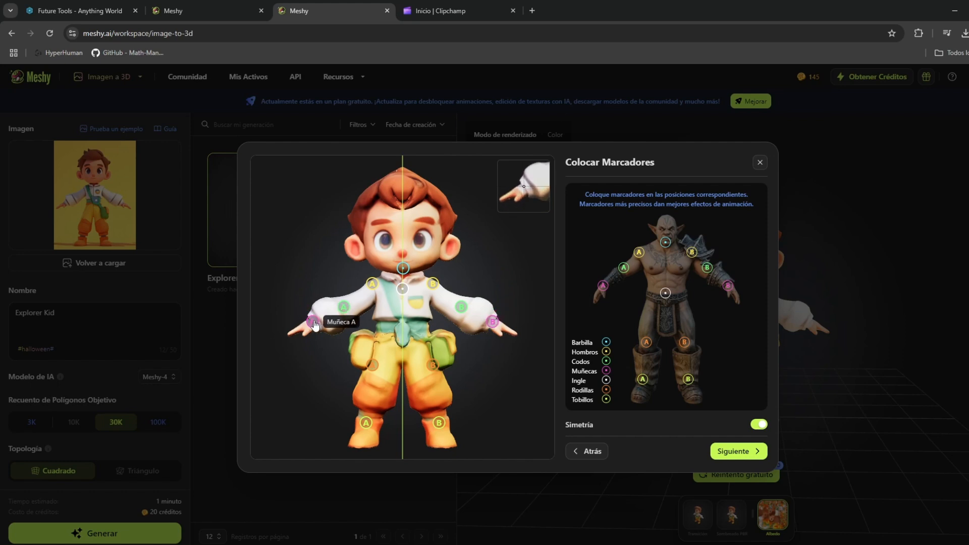
pyautogui.moveTo(346, 313); pyautogui.dragTo(356, 309)
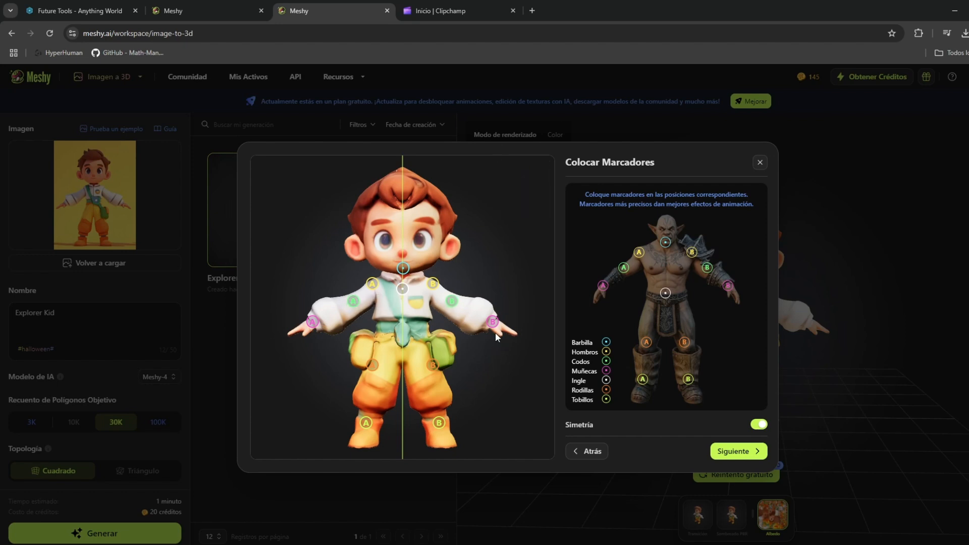
pyautogui.moveTo(313, 324); pyautogui.dragTo(318, 323)
# Place the knee, ankle and groin markers on the character's lower body and generate the rig.
pyautogui.moveTo(373, 371); pyautogui.dragTo(376, 383)
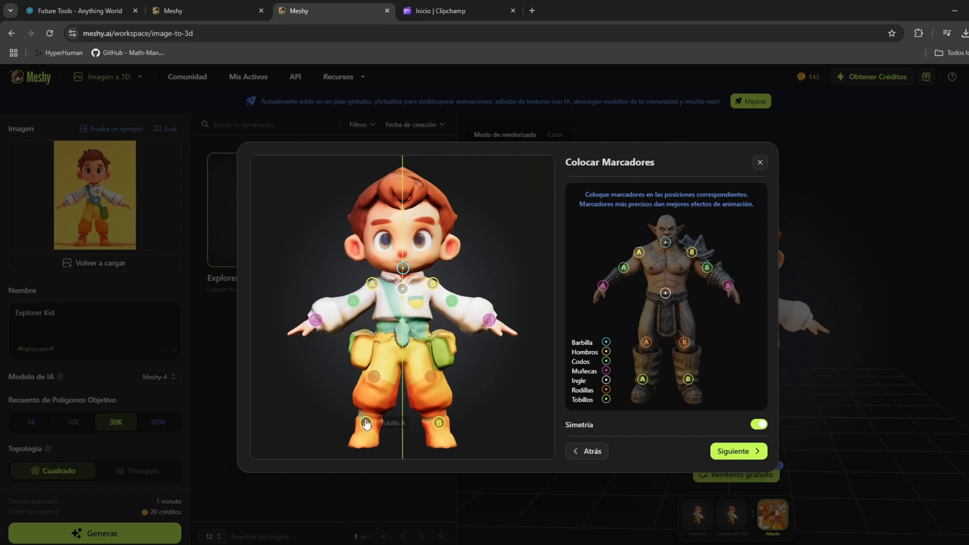
pyautogui.moveTo(366, 423); pyautogui.dragTo(370, 414)
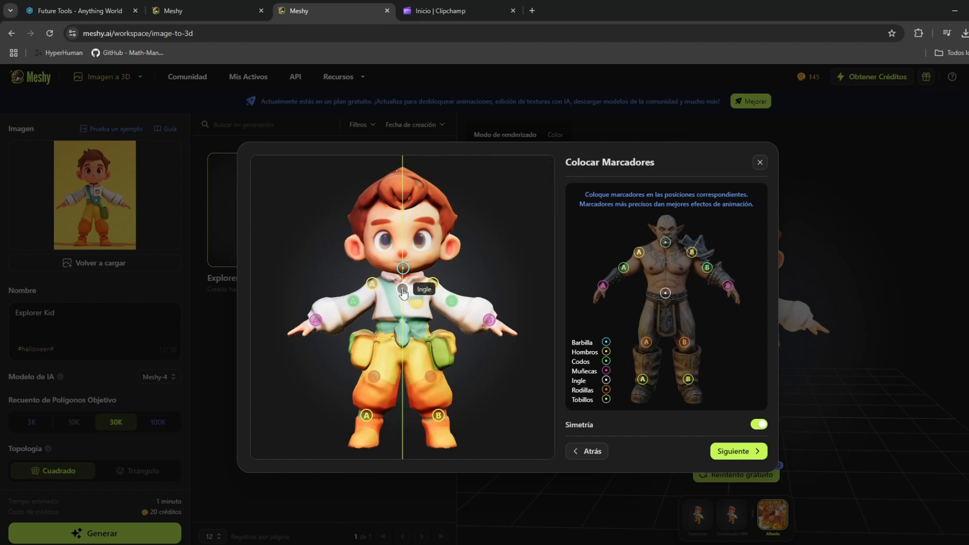
pyautogui.moveTo(402, 289); pyautogui.dragTo(403, 336)
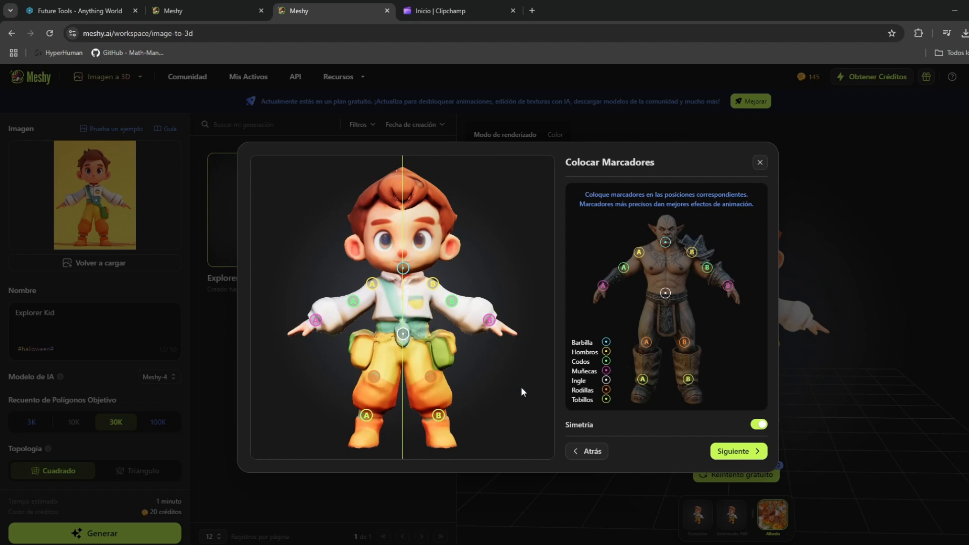
pyautogui.click(719, 450)
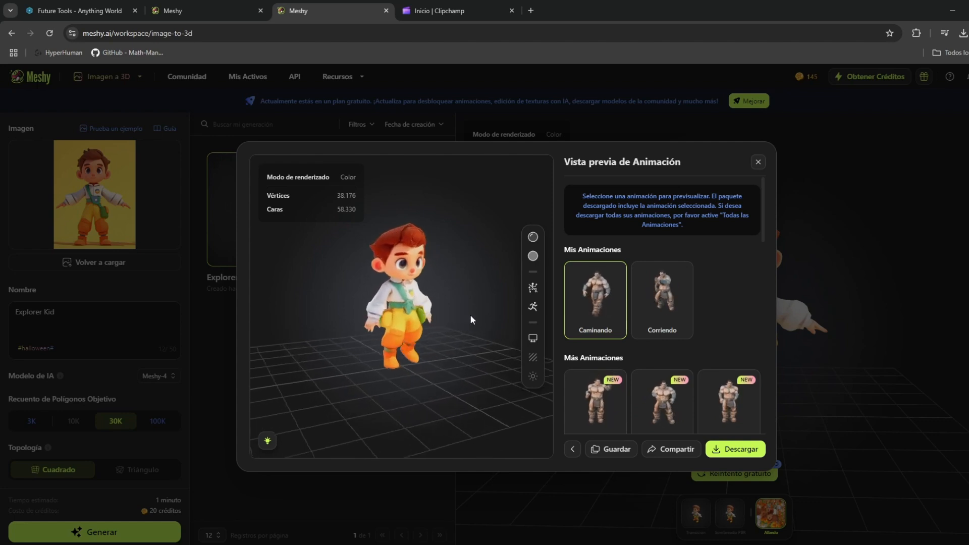
# Preview the Corriendo animation on the rigged character and choose the Baile 1 dance from the additional animations.
pyautogui.moveTo(519, 322); pyautogui.dragTo(453, 314)
pyautogui.click(660, 302)
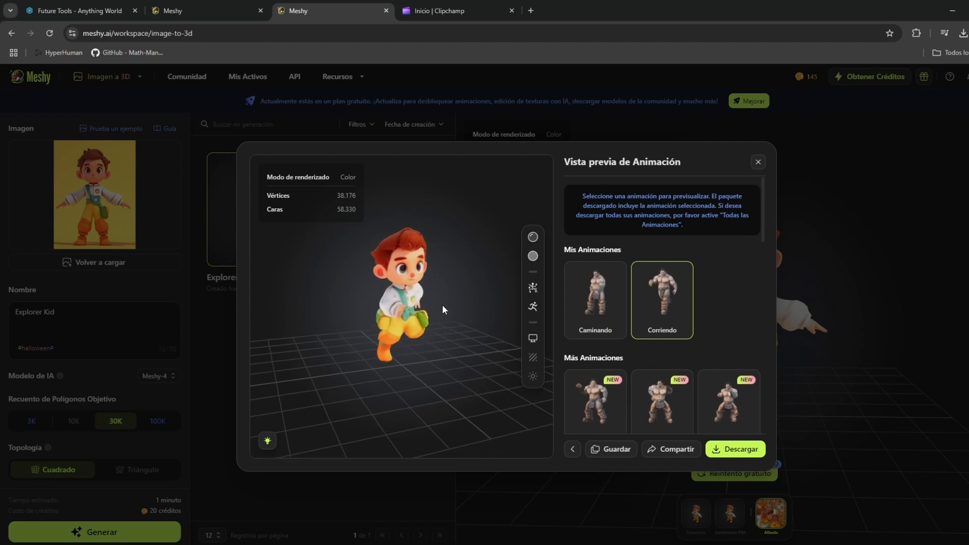
pyautogui.scroll(-2, 599, 340)
pyautogui.scroll(-1, 598, 340)
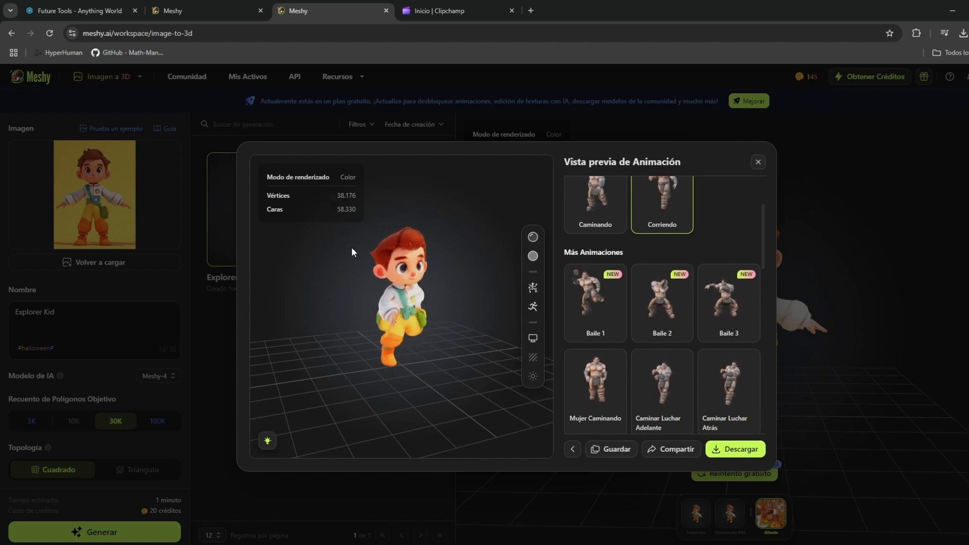
pyautogui.click(598, 317)
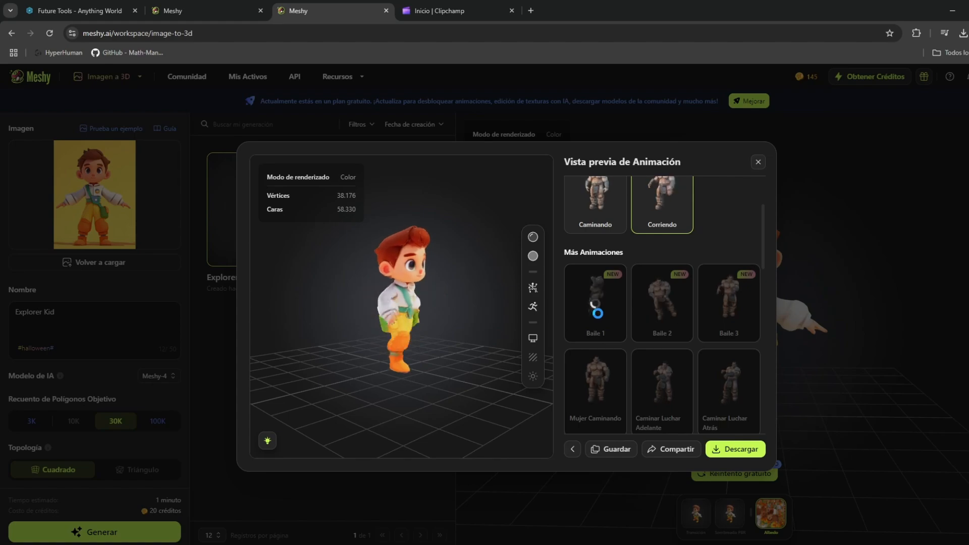